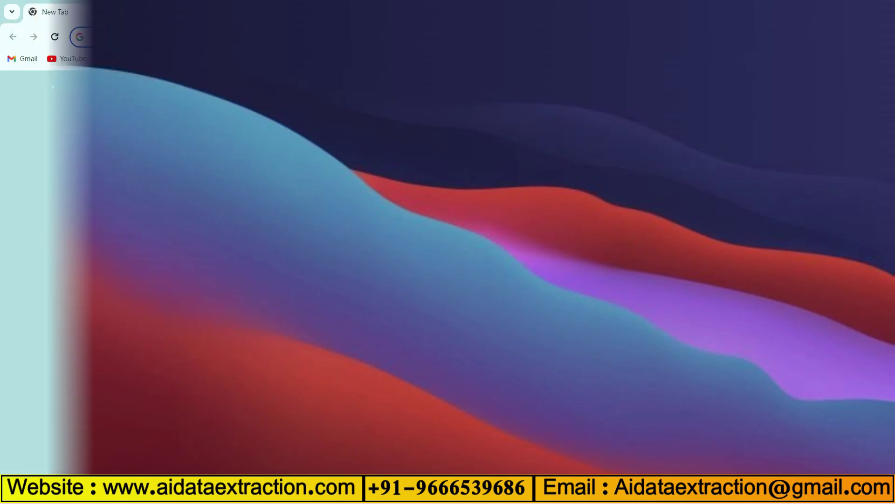
Download AI-TRAIL-VERSION-2.0.zip from autotypersoftware.com and show it in its folder.
{"action": "left_click", "coordinate": [181, 38]}
{"action": "type", "text": "aut"}
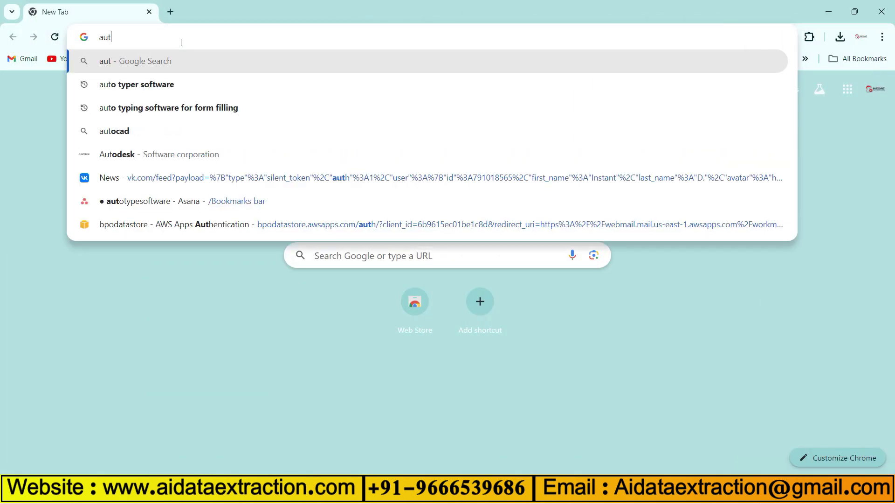
{"action": "type", "text": "otypersoftw"}
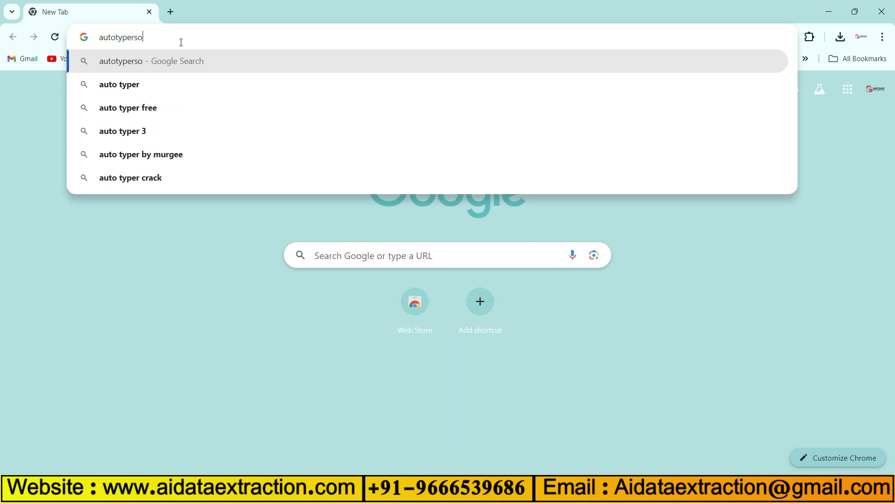
{"action": "type", "text": "are."}
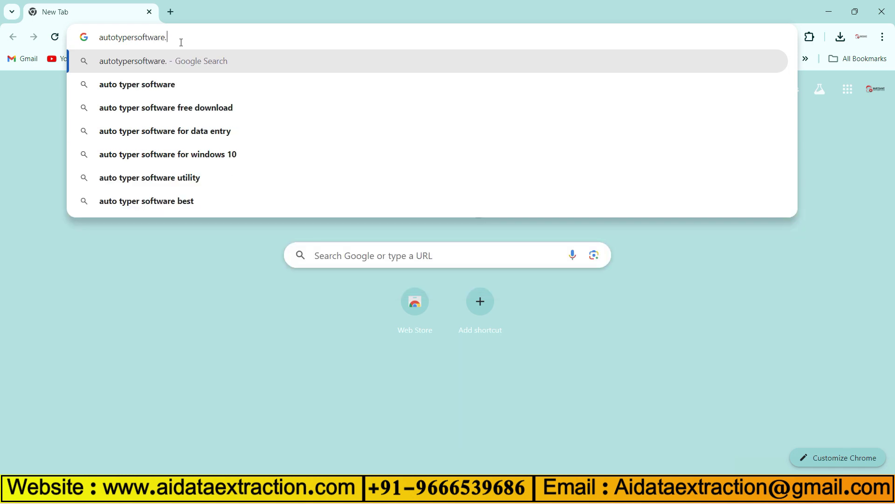
{"action": "type", "text": "com"}
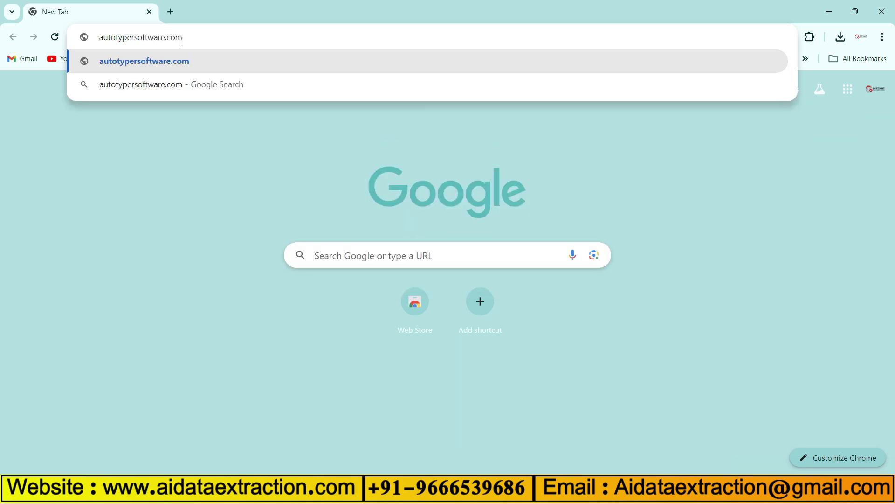
{"action": "key", "text": "Return"}
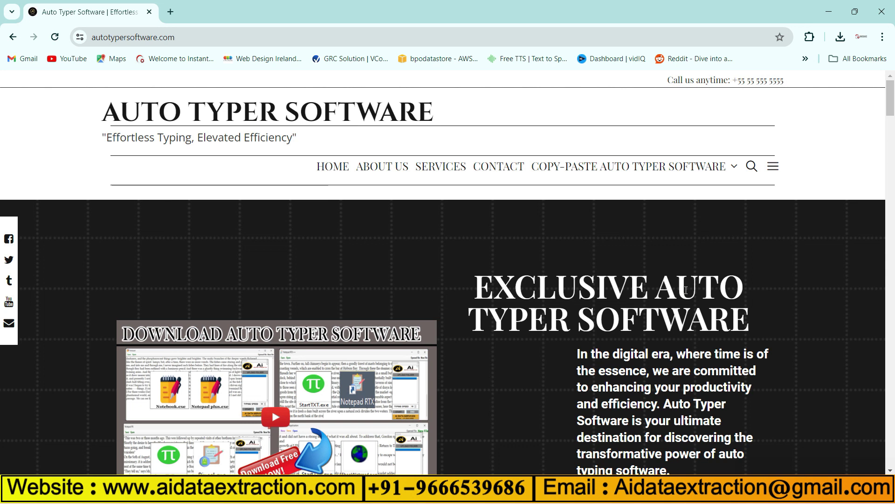
{"action": "scroll", "coordinate": [686, 291], "scroll_direction": "down", "scroll_amount": 2}
{"action": "scroll", "coordinate": [671, 315], "scroll_direction": "down", "scroll_amount": 1}
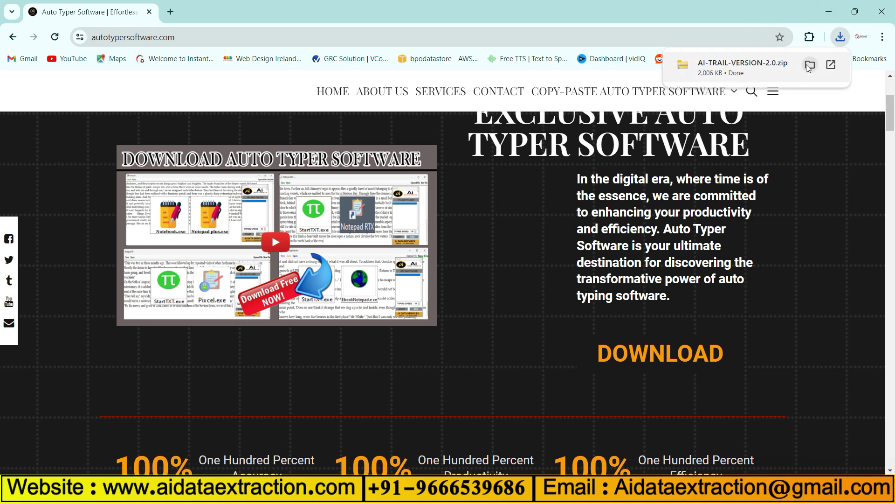
{"action": "left_click", "coordinate": [808, 66]}
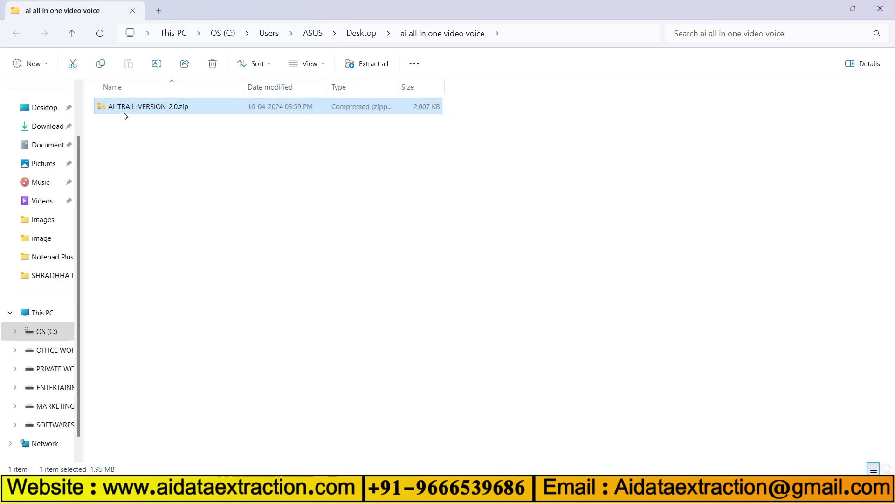
Extract AI-TRAIL-VERSION-2.0.zip into the suggested folder.
{"action": "right_click", "coordinate": [129, 107]}
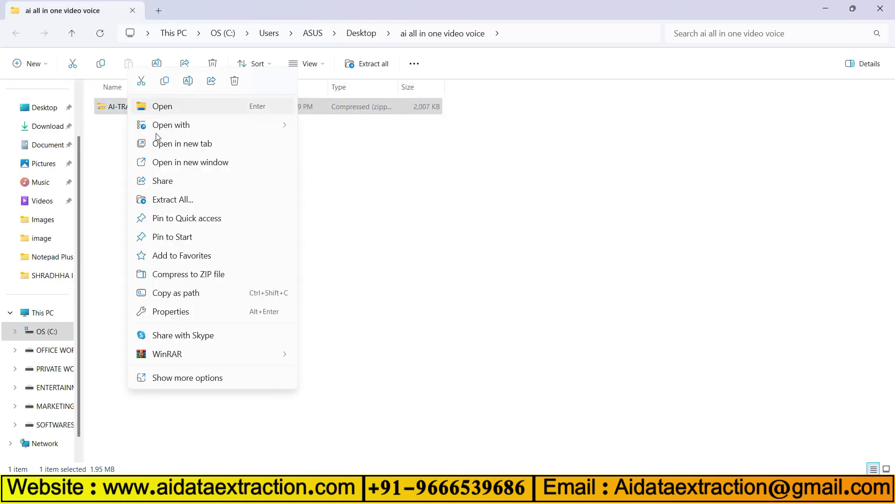
{"action": "left_click", "coordinate": [174, 201]}
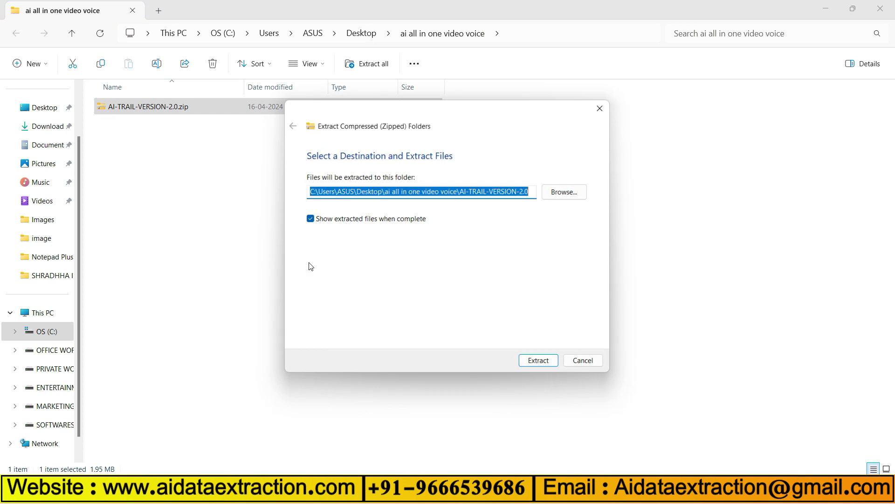
{"action": "left_click", "coordinate": [534, 365]}
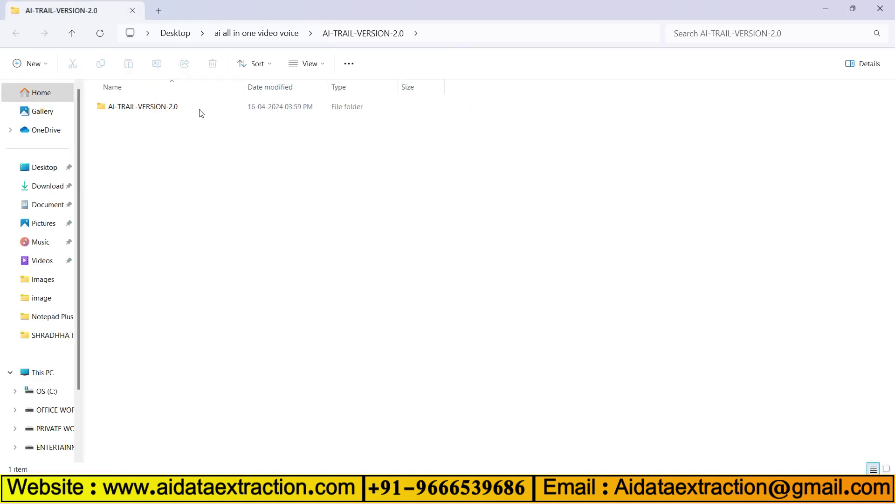
Open the nested AI TRAIL VERSION 2.0 folders down to the Auto Typer application.
{"action": "right_click", "coordinate": [116, 106]}
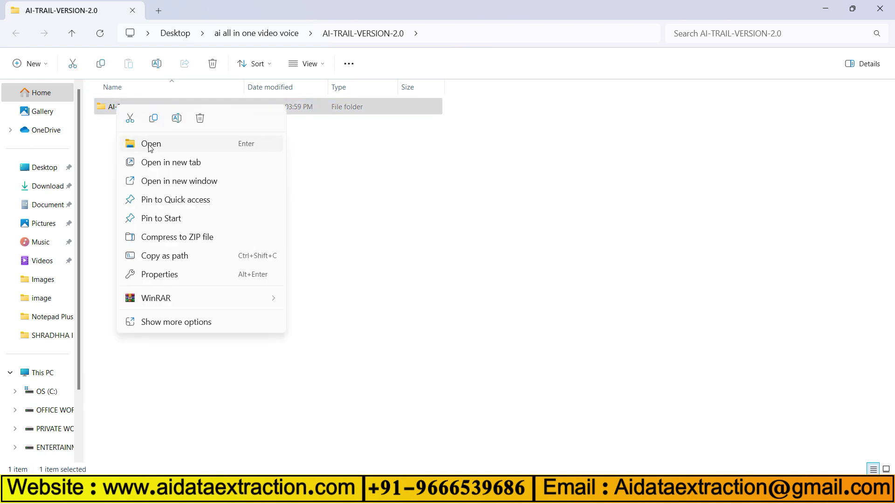
{"action": "left_click", "coordinate": [150, 145]}
{"action": "right_click", "coordinate": [140, 109]}
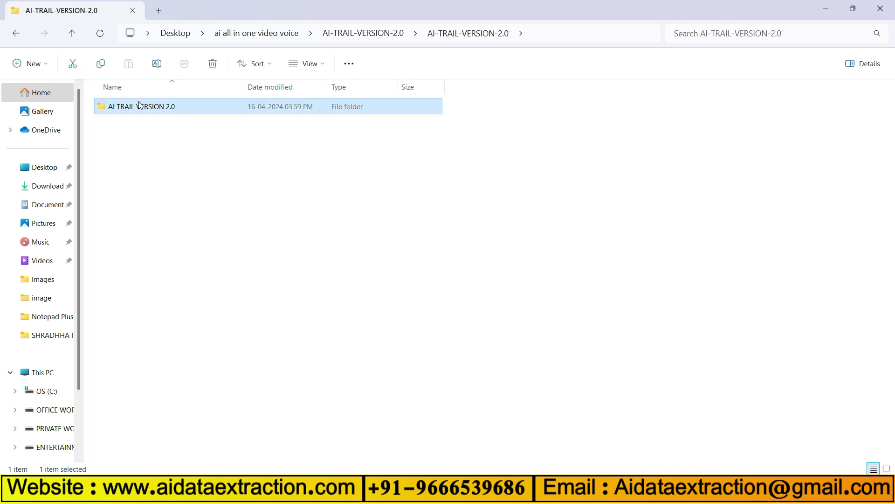
{"action": "left_click", "coordinate": [172, 142]}
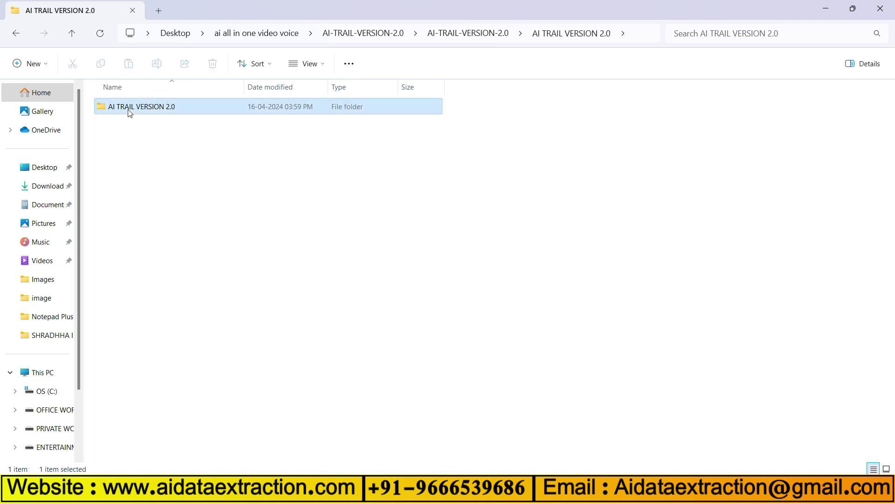
{"action": "key", "text": "Return"}
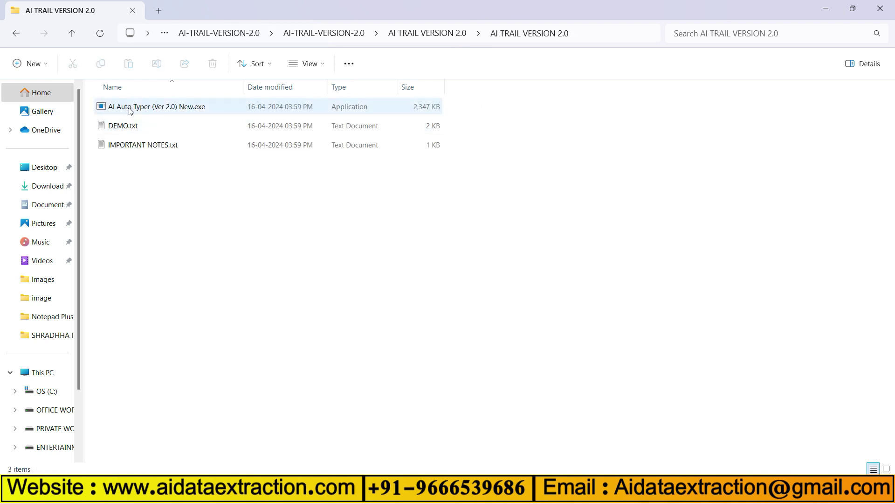
{"action": "right_click", "coordinate": [131, 111]}
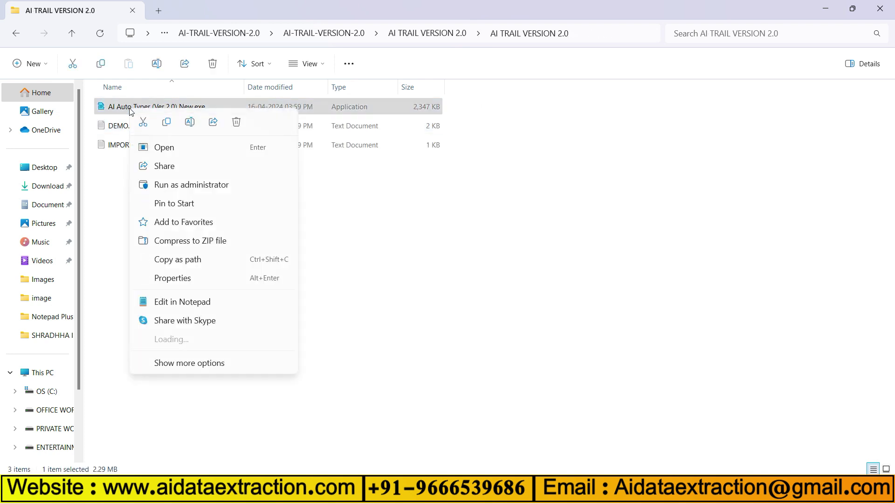
Run the Auto Typer trial past the Windows warning and close both Explorer windows.
{"action": "left_click", "coordinate": [158, 149]}
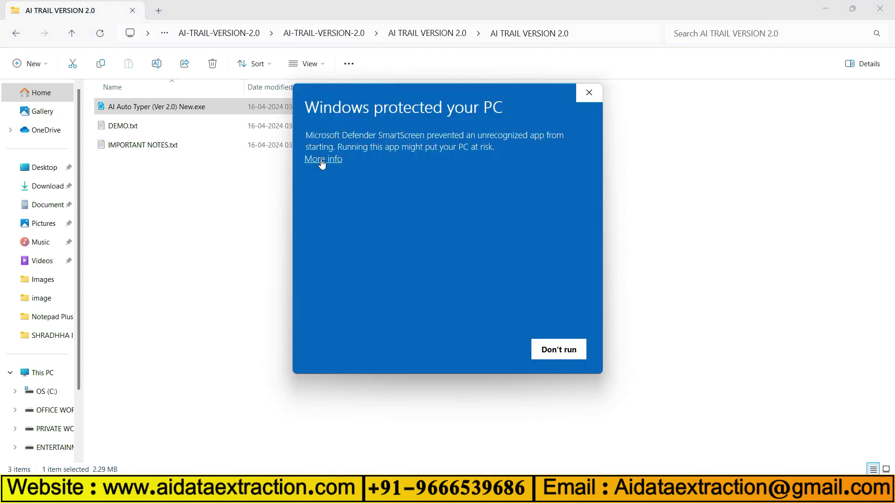
{"action": "left_click", "coordinate": [468, 346]}
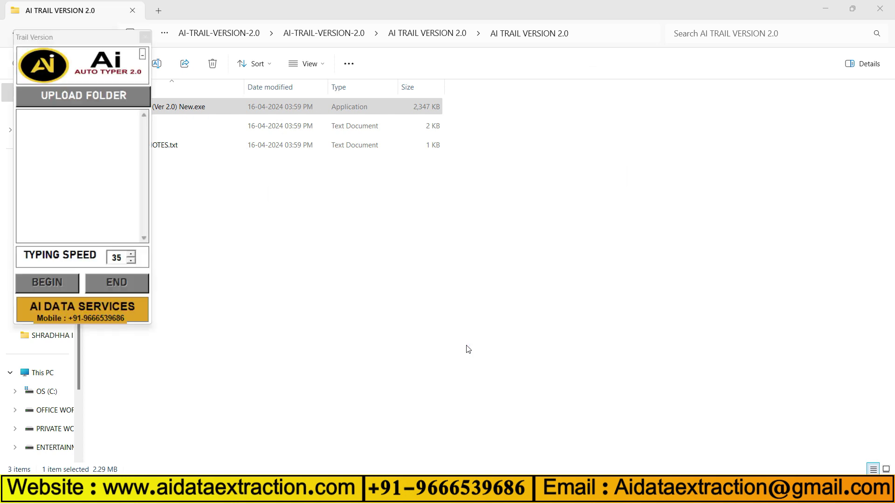
{"action": "left_click", "coordinate": [880, 14]}
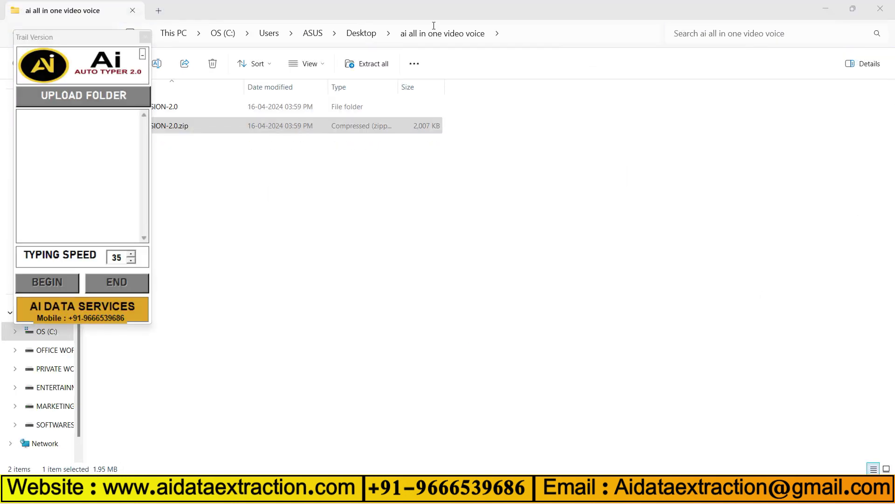
{"action": "left_click", "coordinate": [880, 8]}
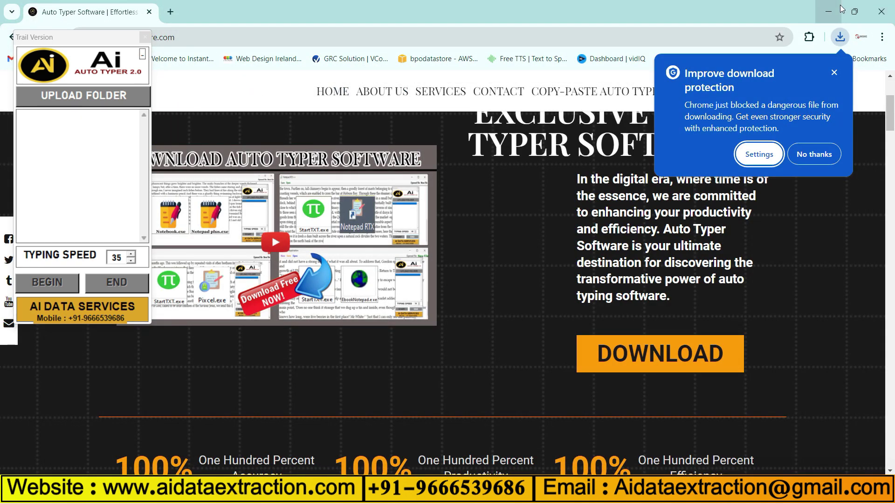
{"action": "left_click_drag", "start_coordinate": [96, 41], "coordinate": [579, 135]}
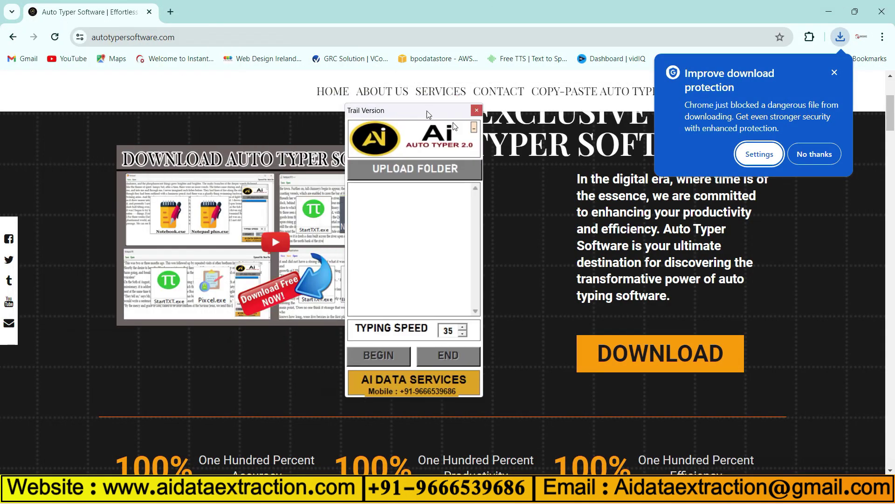
{"action": "scroll", "coordinate": [629, 141], "scroll_direction": "up", "scroll_amount": 1}
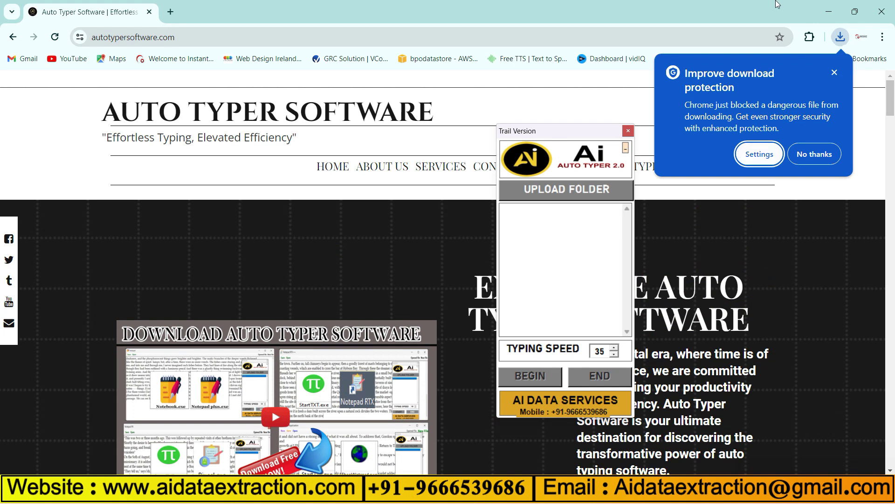
Close Chrome, reposition the typer window, and view 1003.txt's sample text.
{"action": "left_click", "coordinate": [828, 10]}
{"action": "left_click_drag", "start_coordinate": [578, 139], "coordinate": [459, 71]}
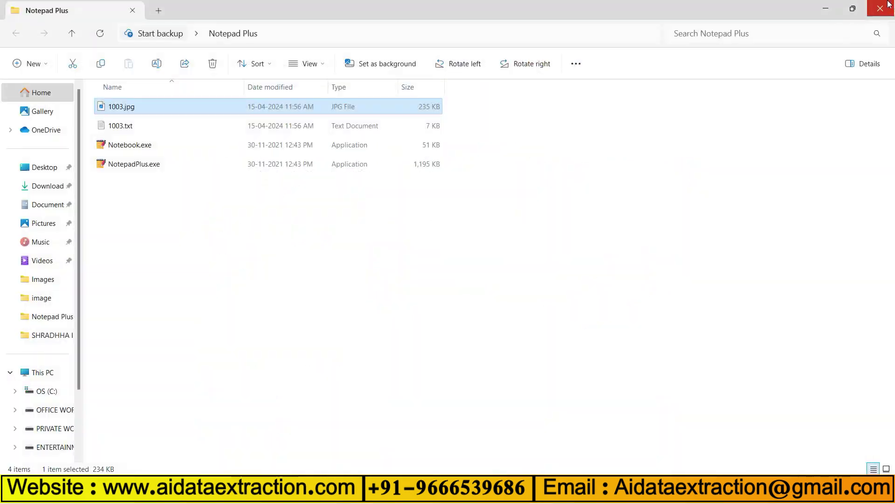
{"action": "right_click", "coordinate": [133, 127]}
{"action": "left_click", "coordinate": [168, 162]}
{"action": "scroll", "coordinate": [715, 151], "scroll_direction": "down", "scroll_amount": 5}
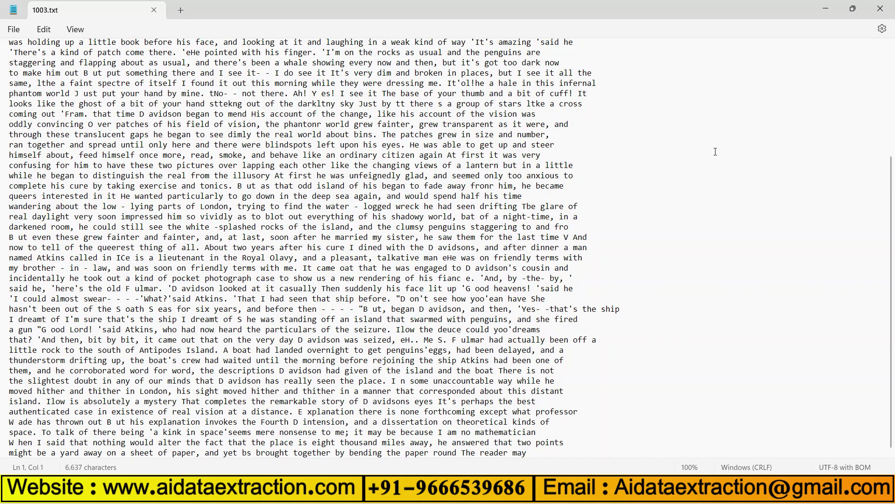
{"action": "scroll", "coordinate": [716, 151], "scroll_direction": "up", "scroll_amount": 4}
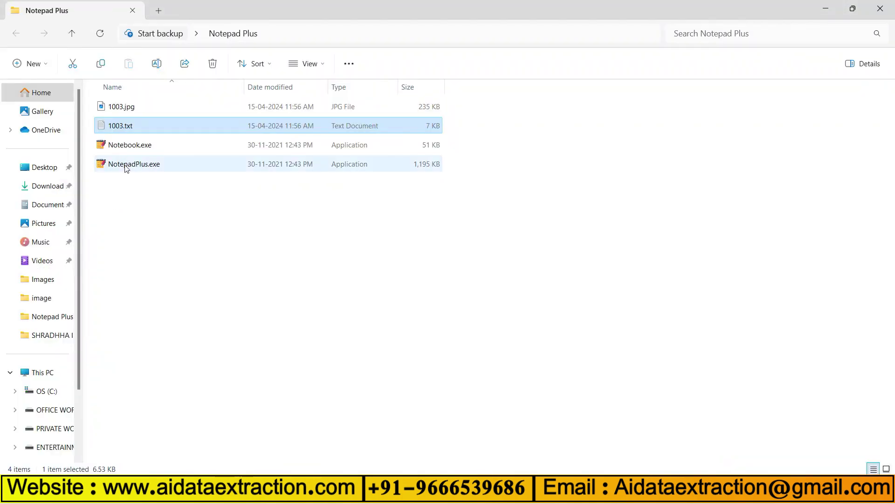
{"action": "left_click", "coordinate": [125, 166]}
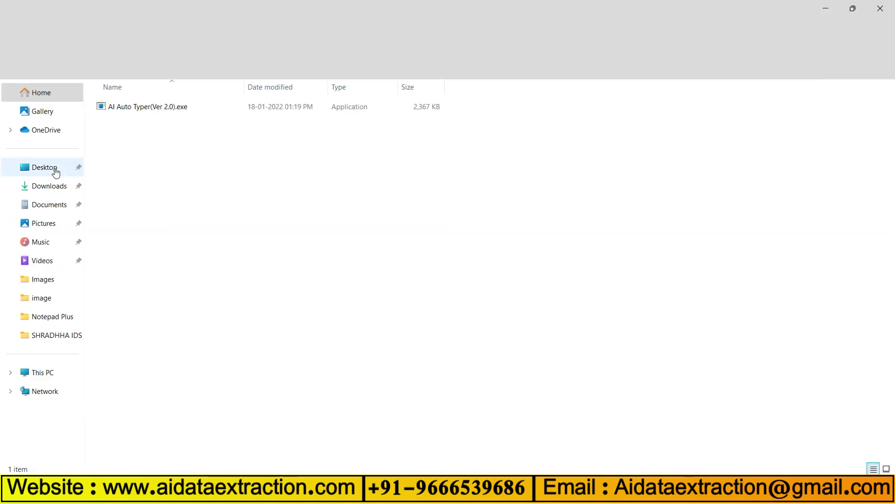
{"action": "right_click", "coordinate": [112, 109]}
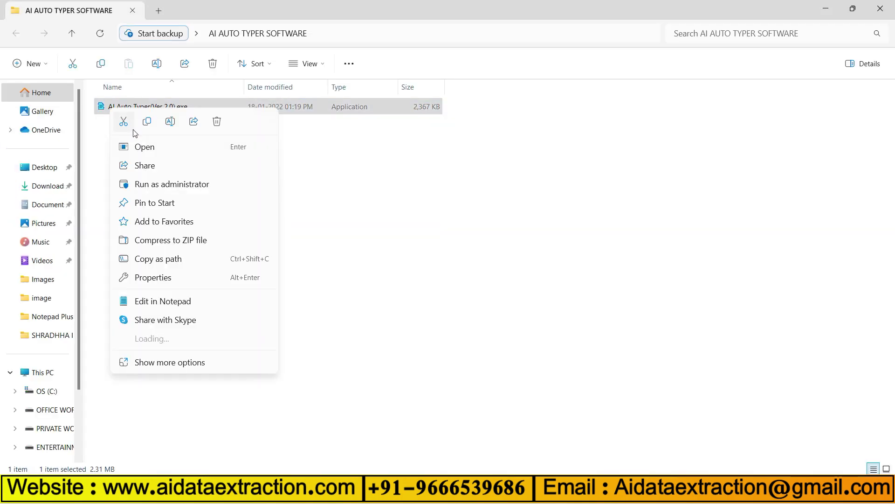
Load folder 1003 as the source and auto-type its story into Notepad Plus.
{"action": "left_click", "coordinate": [144, 146]}
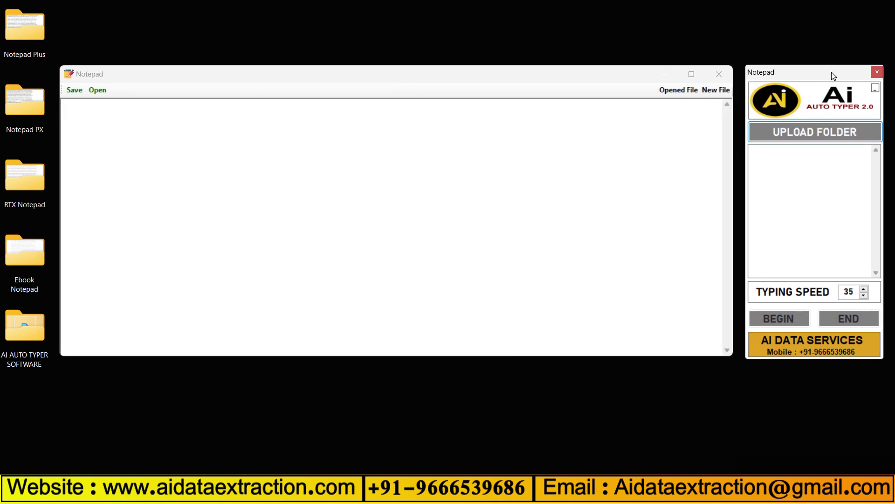
{"action": "left_click", "coordinate": [816, 132]}
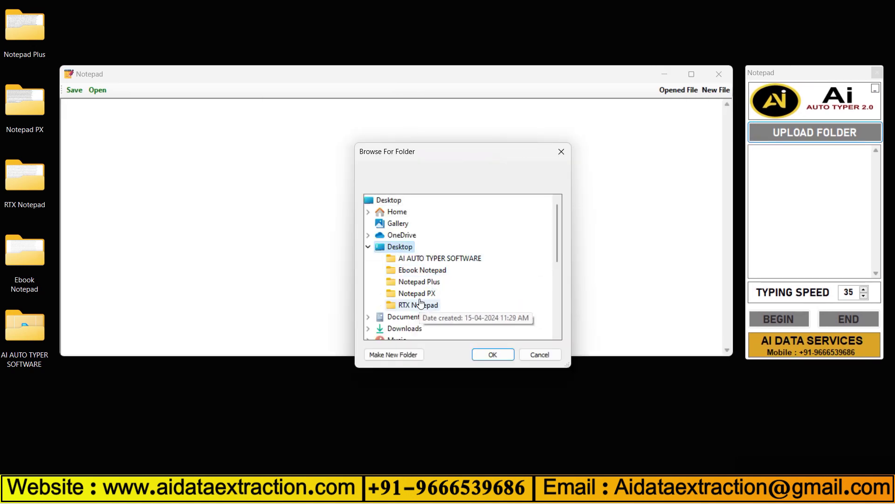
{"action": "left_click", "coordinate": [493, 355]}
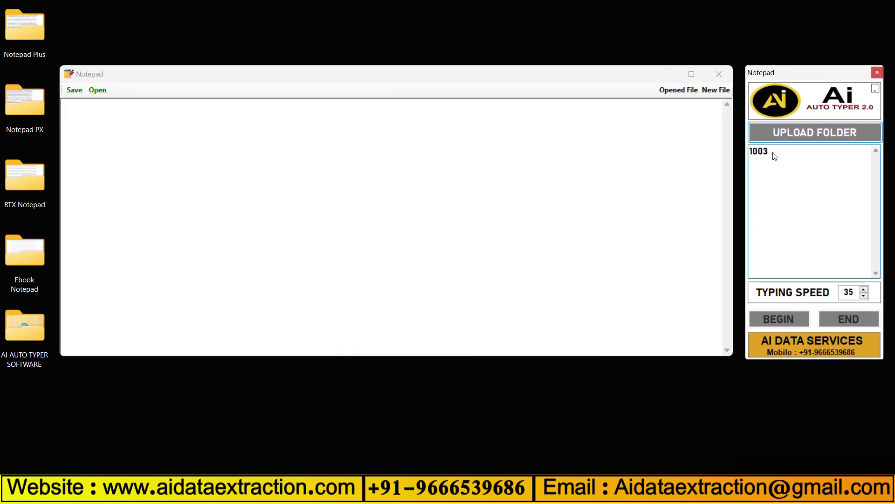
{"action": "left_click", "coordinate": [781, 319]}
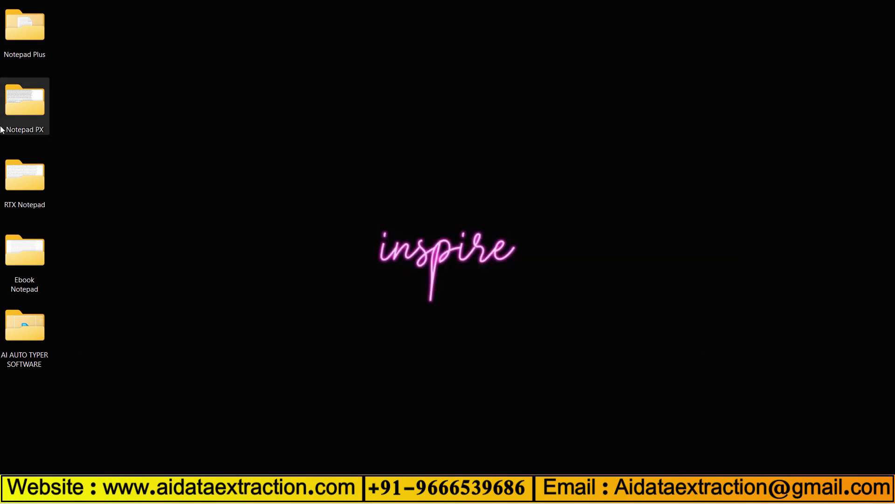
{"action": "right_click", "coordinate": [25, 30]}
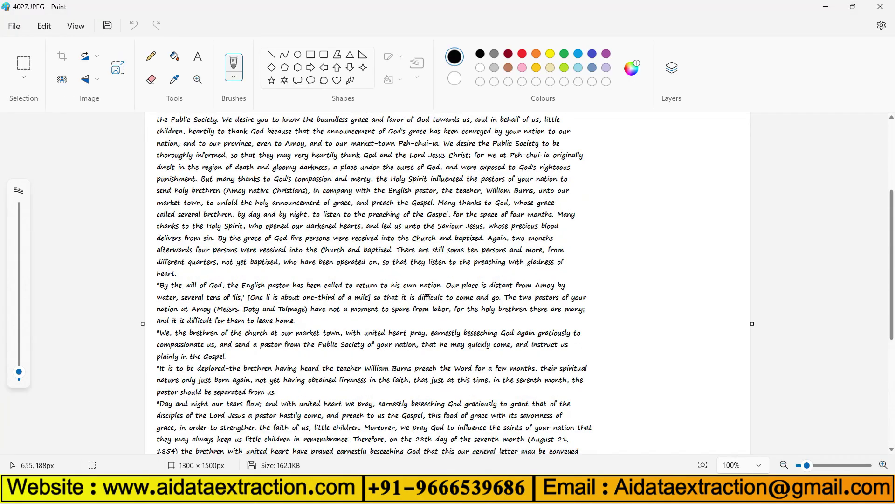
{"action": "scroll", "coordinate": [334, 189], "scroll_direction": "down", "scroll_amount": 10}
{"action": "scroll", "coordinate": [333, 189], "scroll_direction": "up", "scroll_amount": 20}
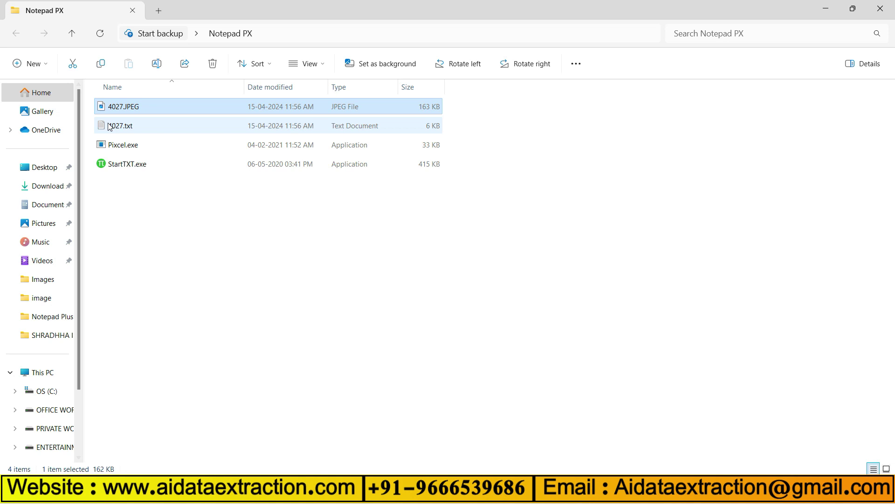
Preview the text of 4027.txt in the Notepad PX folder.
{"action": "double_click", "coordinate": [142, 129]}
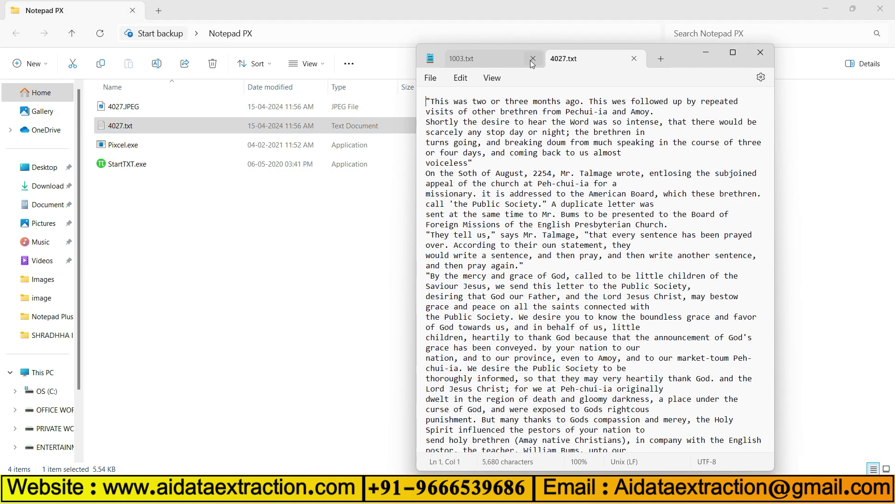
{"action": "right_click", "coordinate": [137, 126]}
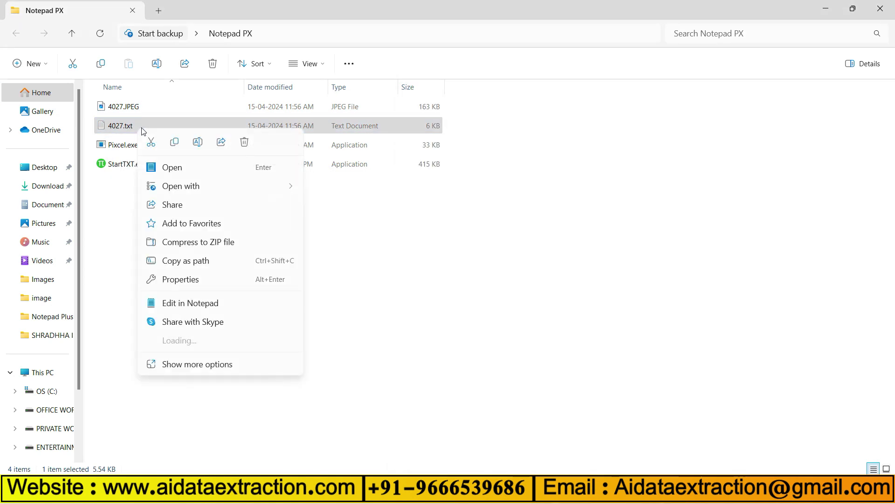
{"action": "left_click", "coordinate": [336, 188]}
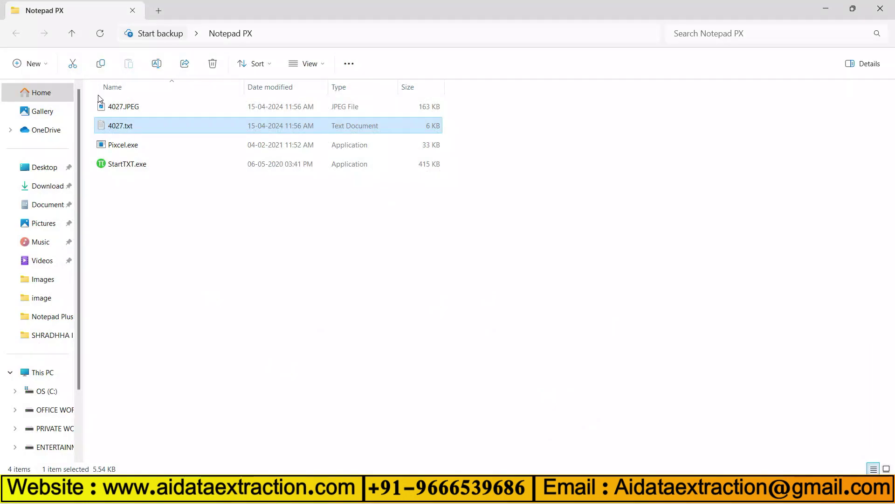
Launch StartTXT.exe for an empty Notepad PX and close the folder window.
{"action": "left_click", "coordinate": [127, 164]}
{"action": "right_click", "coordinate": [126, 168]}
{"action": "left_click", "coordinate": [169, 198]}
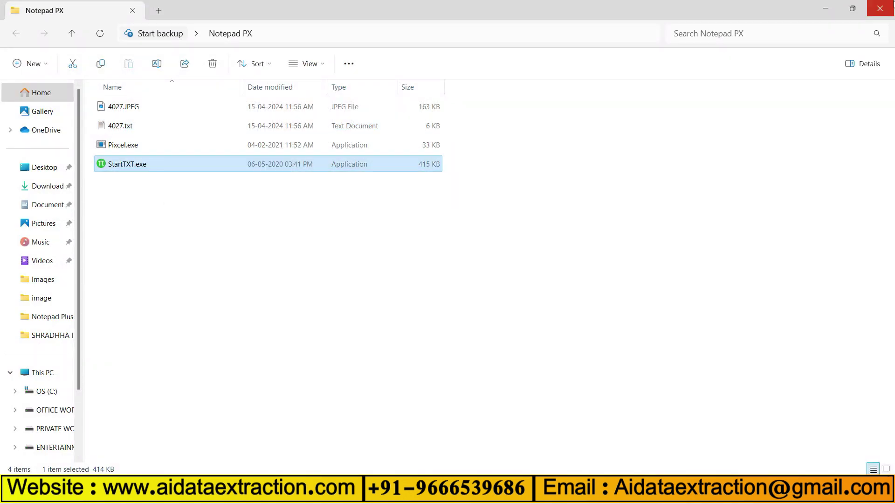
{"action": "left_click", "coordinate": [887, 8]}
Launch AI Auto Typer and auto-type folder 4027's text into Notepad PX.
{"action": "right_click", "coordinate": [25, 326]}
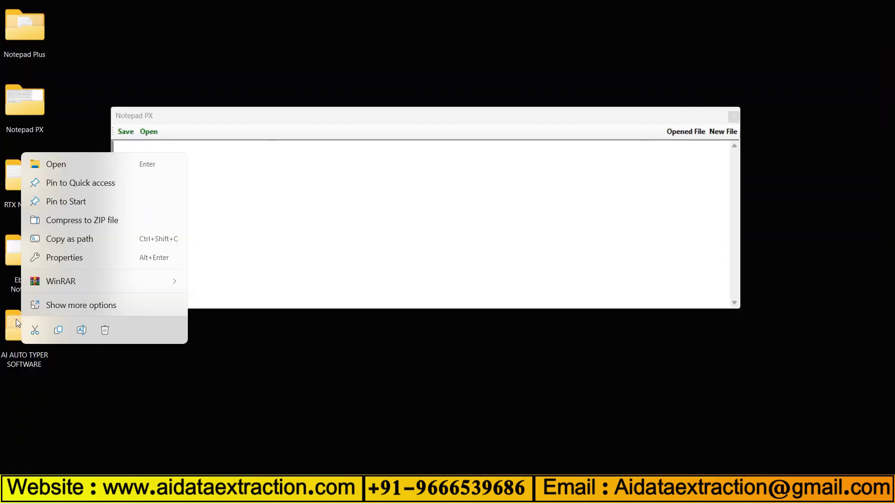
{"action": "left_click", "coordinate": [61, 166]}
{"action": "right_click", "coordinate": [143, 107]}
{"action": "left_click", "coordinate": [177, 148]}
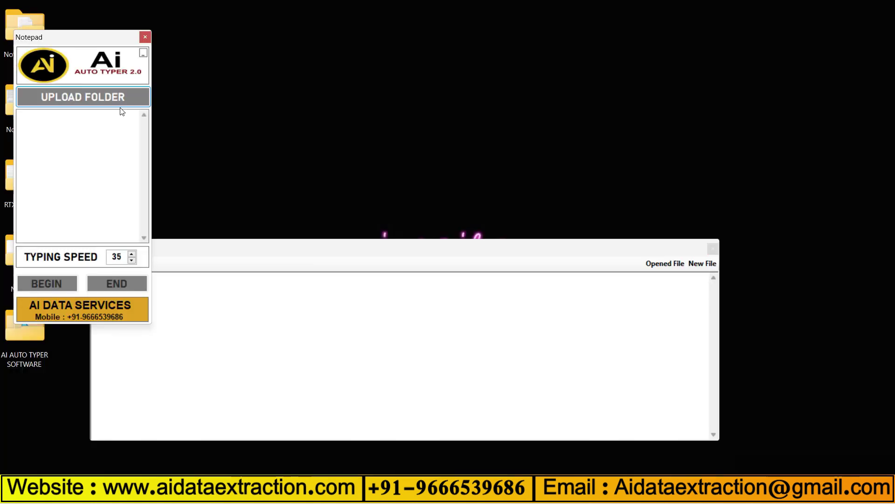
{"action": "double_click", "coordinate": [408, 249]}
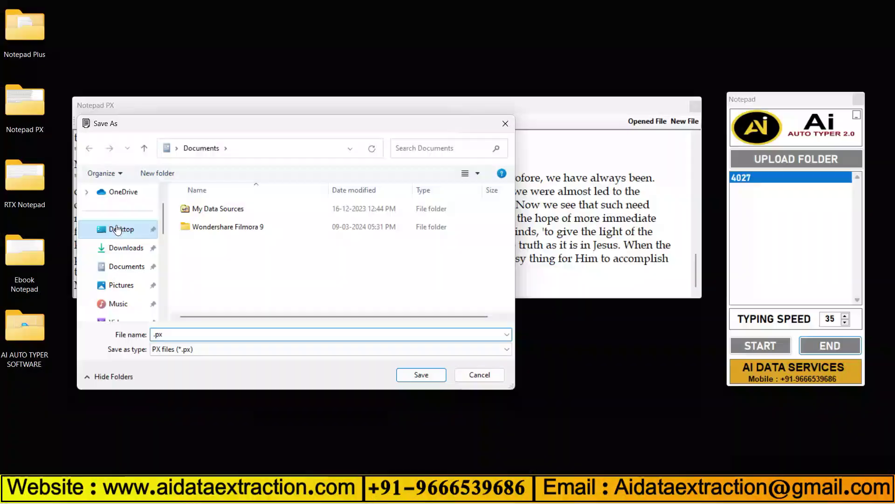
Save the typed text as 4027.px in Desktop > Notepad PX, then close the editor.
{"action": "left_click", "coordinate": [118, 231]}
{"action": "double_click", "coordinate": [217, 263]}
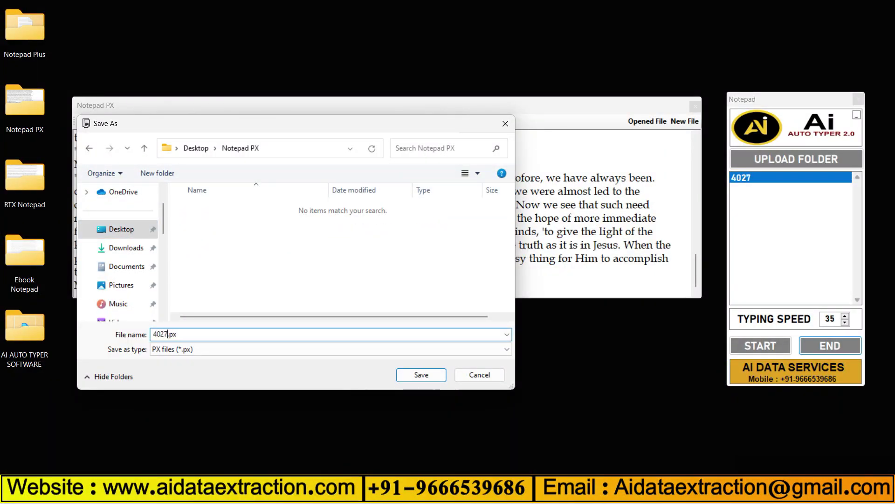
{"action": "left_click", "coordinate": [421, 374]}
{"action": "left_click", "coordinate": [498, 280]}
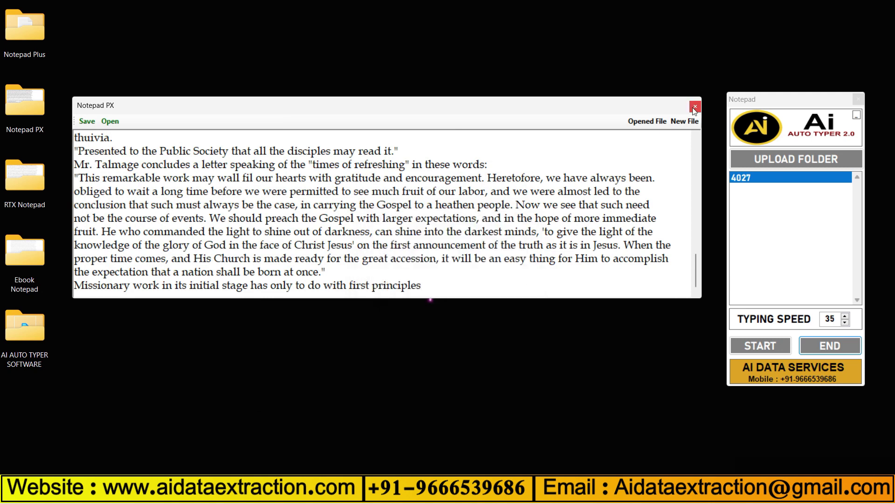
{"action": "left_click", "coordinate": [694, 107]}
Relaunch StartTXT.exe, reopen 4027.px to confirm it, then close it.
{"action": "double_click", "coordinate": [8, 111]}
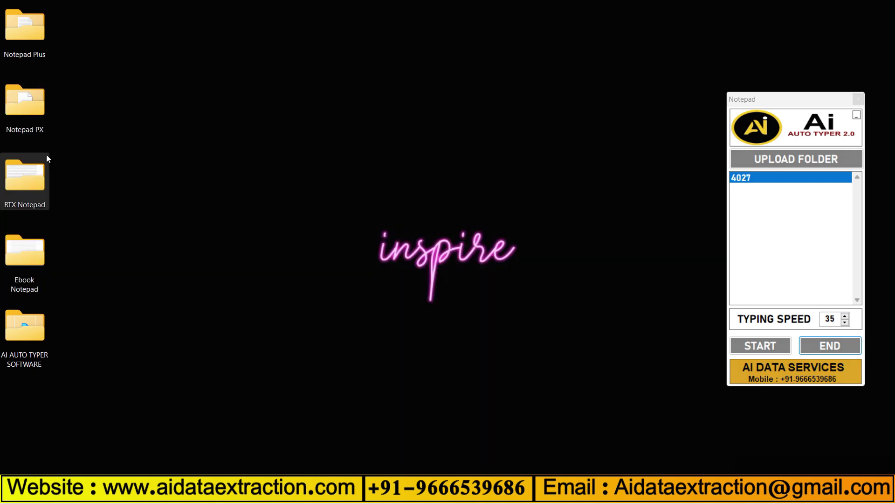
{"action": "left_click", "coordinate": [140, 183]}
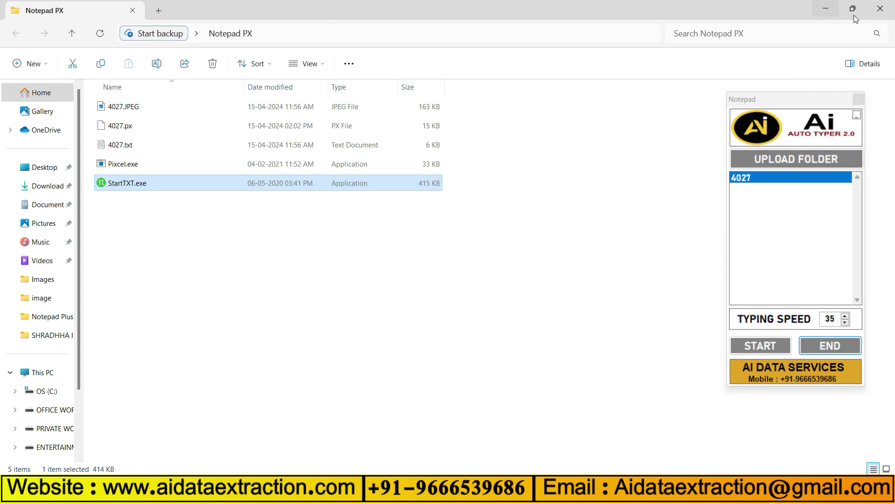
{"action": "left_click", "coordinate": [826, 8]}
{"action": "left_click", "coordinate": [93, 115]}
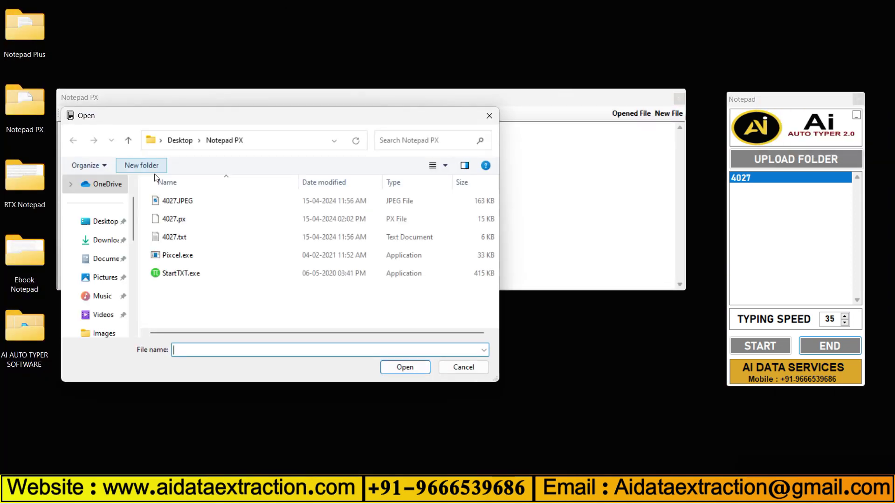
{"action": "left_click", "coordinate": [389, 363]}
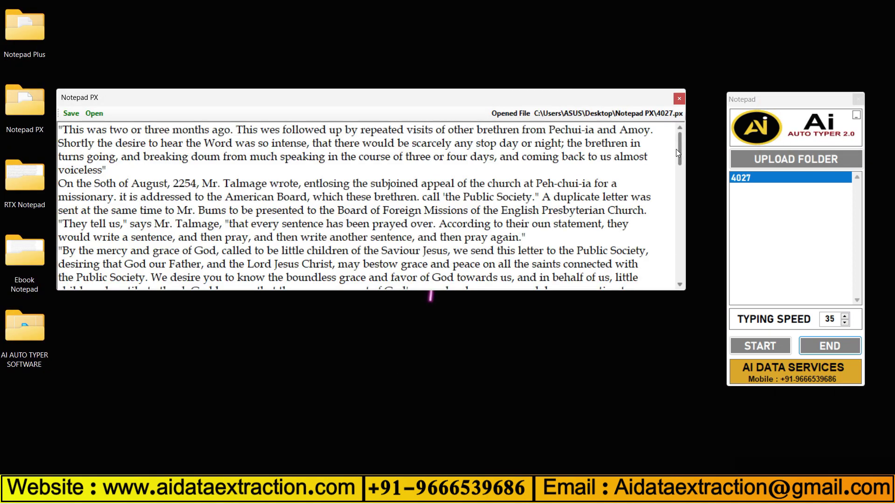
{"action": "mouse_move", "coordinate": [678, 149]}
{"action": "left_mouse_down"}
{"action": "mouse_move", "coordinate": [677, 179]}
{"action": "mouse_move", "coordinate": [642, 186]}
{"action": "left_mouse_up"}
{"action": "left_click", "coordinate": [678, 98]}
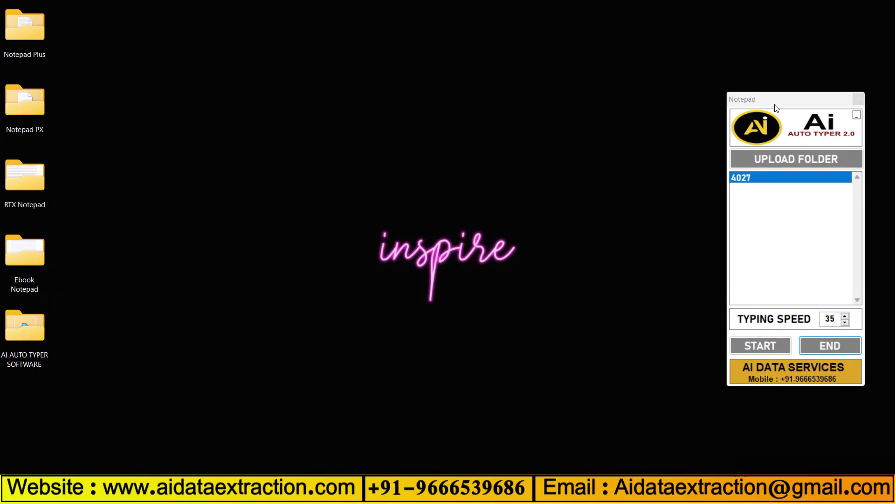
Save the gold-diggings text as 2012.rtx, acknowledge the saved-path message, and close the editor.
{"action": "left_click", "coordinate": [860, 98]}
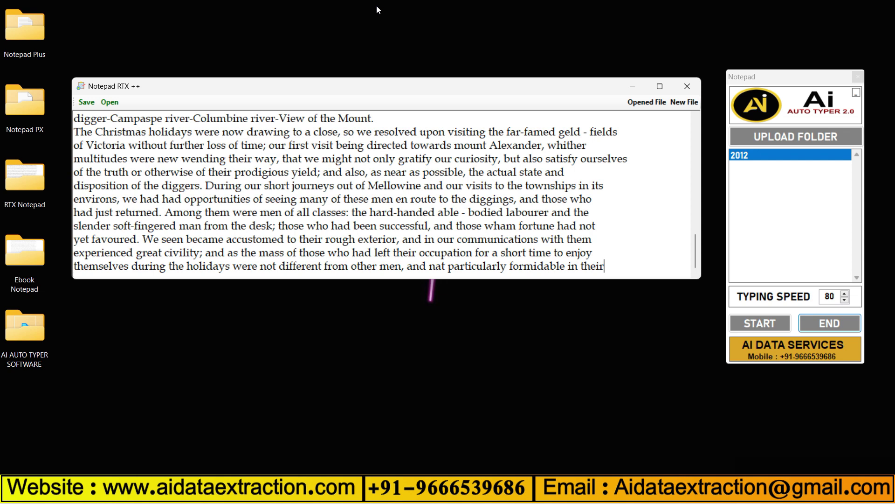
{"action": "left_click", "coordinate": [83, 102]}
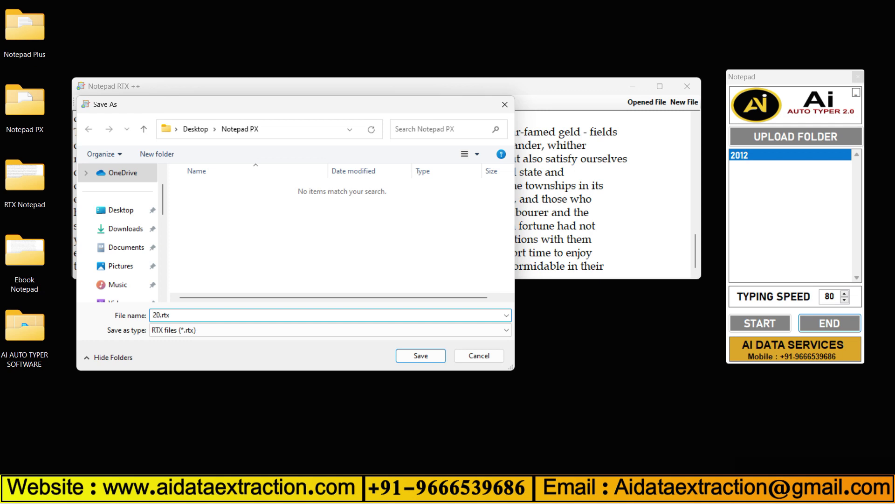
{"action": "left_click", "coordinate": [418, 357]}
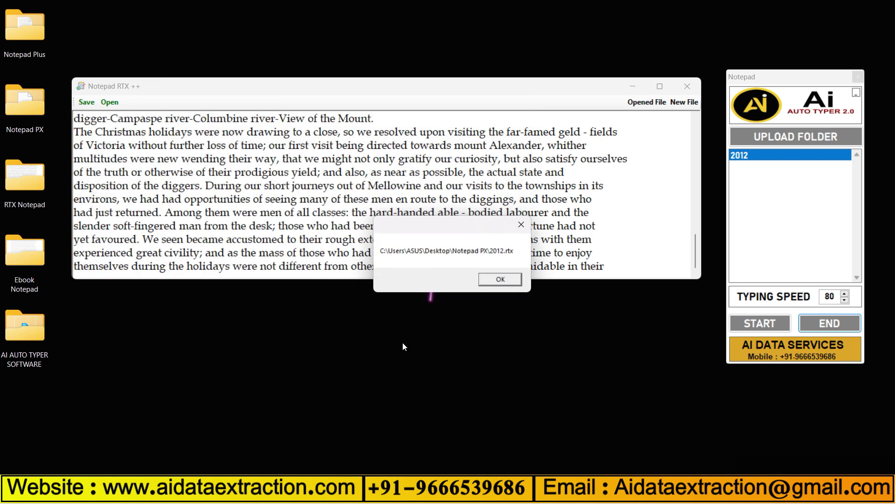
{"action": "left_click", "coordinate": [501, 279]}
{"action": "left_click", "coordinate": [682, 85]}
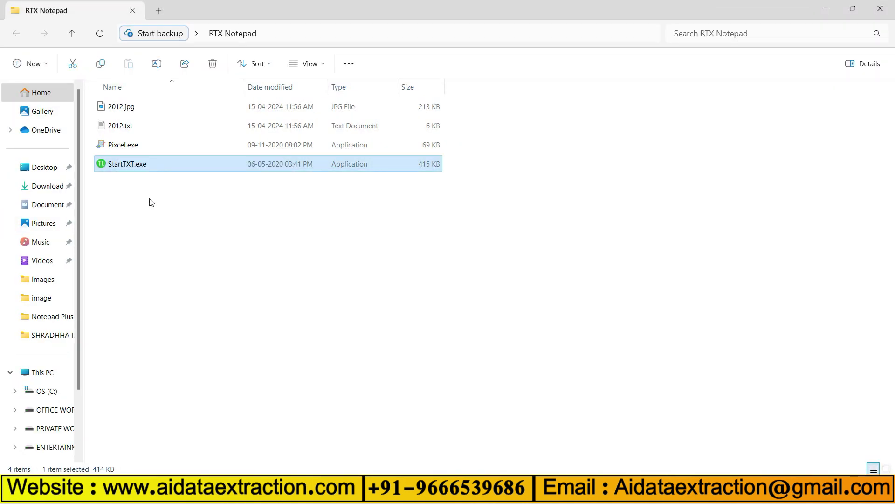
Center Notepad RTX ++ and browse to the RTX Notepad folder, then cancel and close the editor.
{"action": "left_click", "coordinate": [883, 6]}
{"action": "left_click_drag", "start_coordinate": [411, 26], "coordinate": [513, 146]}
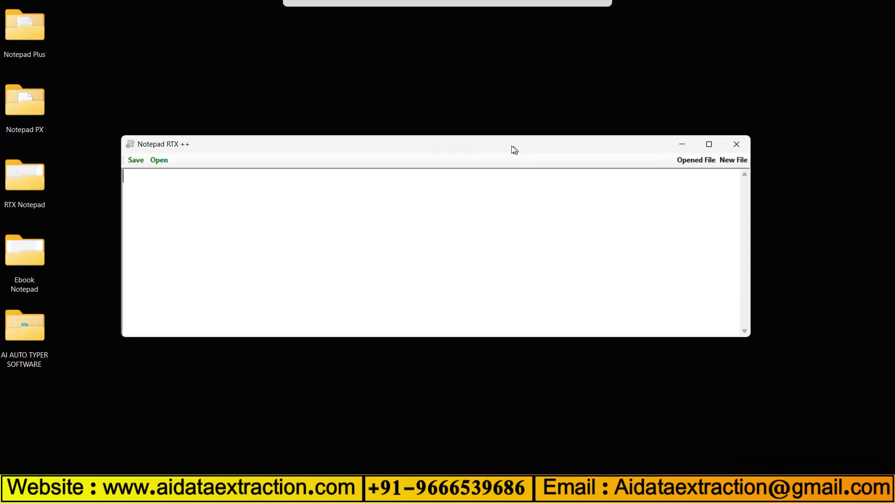
{"action": "left_click", "coordinate": [156, 161]}
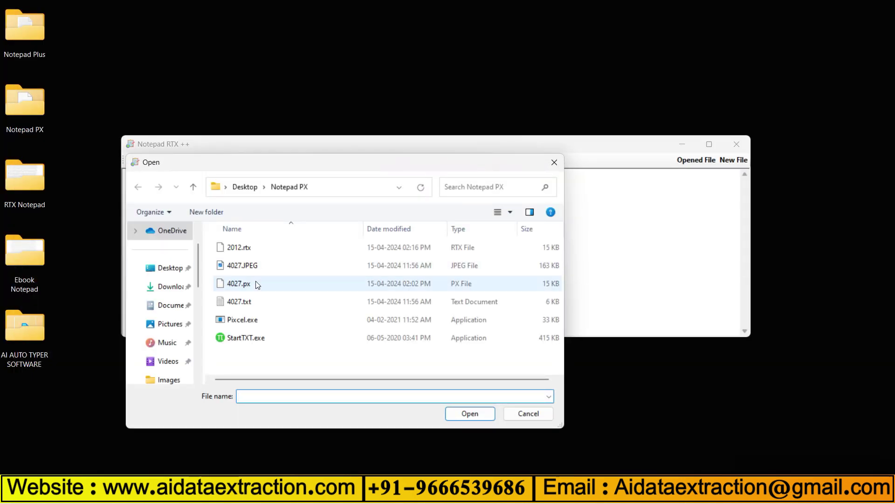
{"action": "left_click", "coordinate": [171, 267]}
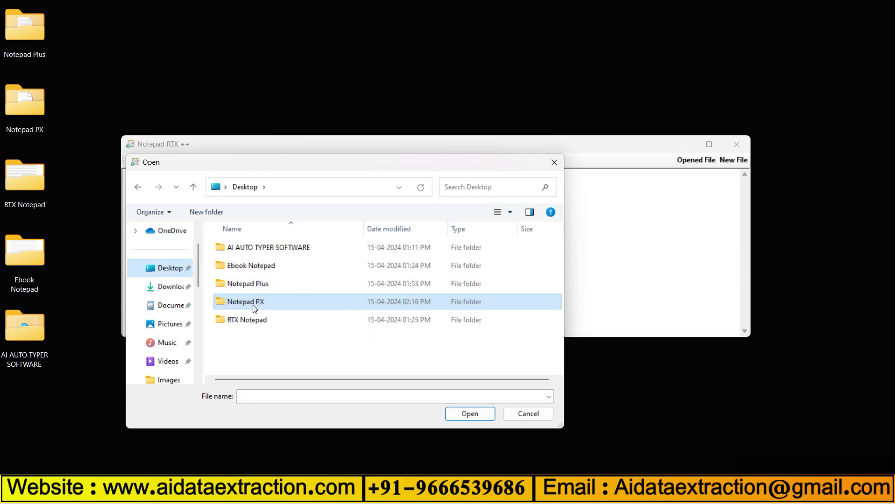
{"action": "double_click", "coordinate": [253, 319]}
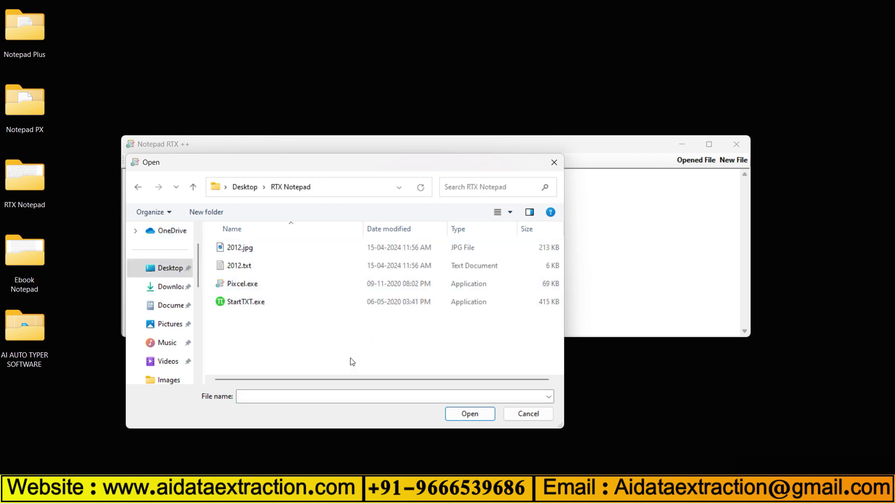
{"action": "left_click", "coordinate": [552, 165]}
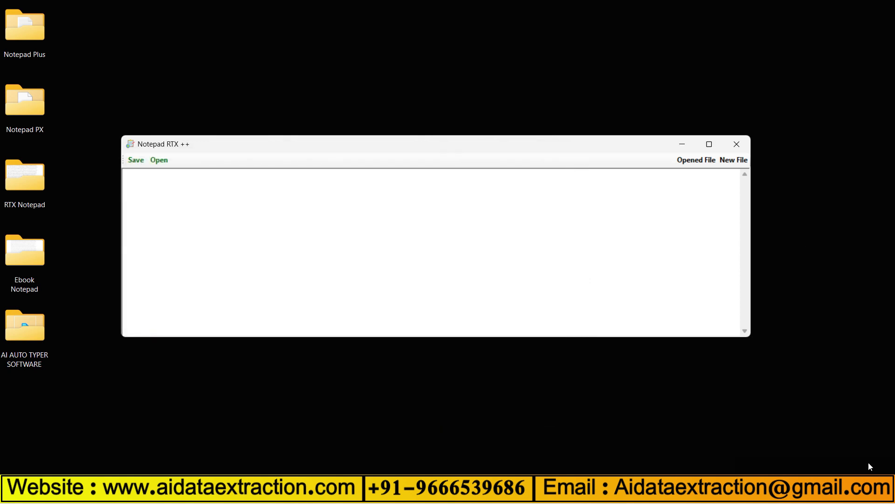
{"action": "left_click", "coordinate": [736, 145]}
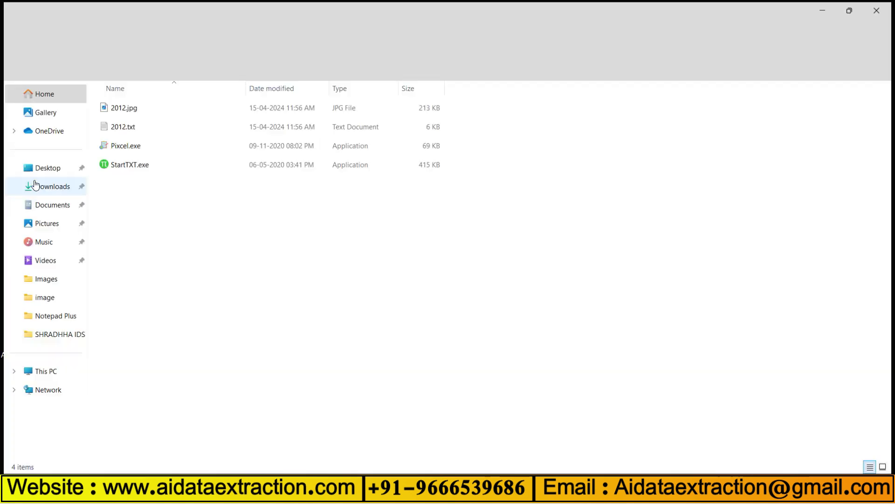
Open 2012.rtx from Desktop > RTX Notepad in Notepad RTX ++.
{"action": "left_click", "coordinate": [888, 4]}
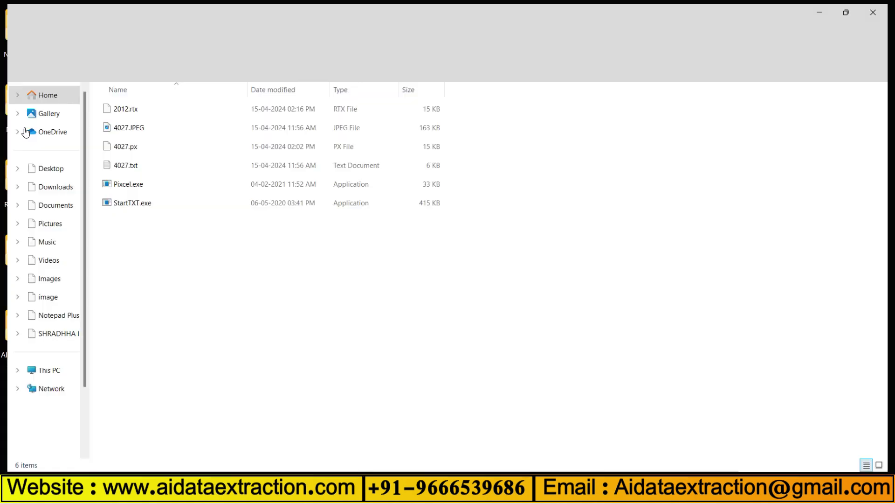
{"action": "left_click", "coordinate": [117, 107]}
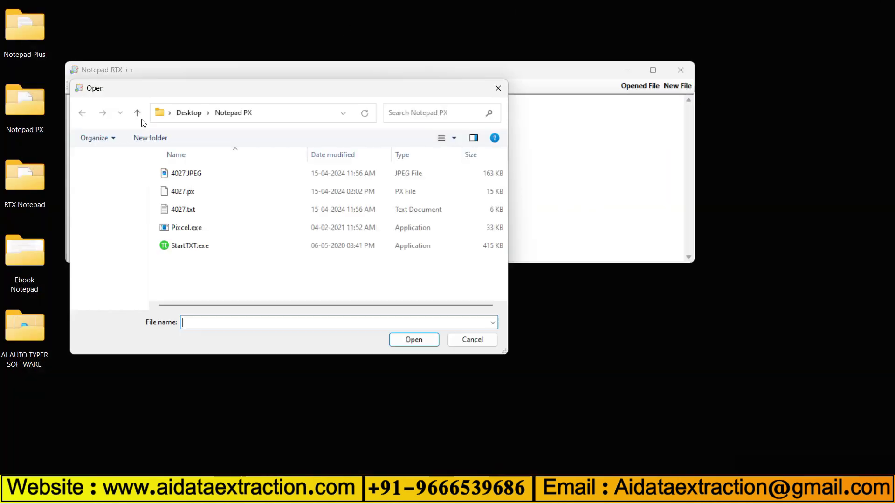
{"action": "left_click", "coordinate": [112, 193]}
{"action": "double_click", "coordinate": [204, 242]}
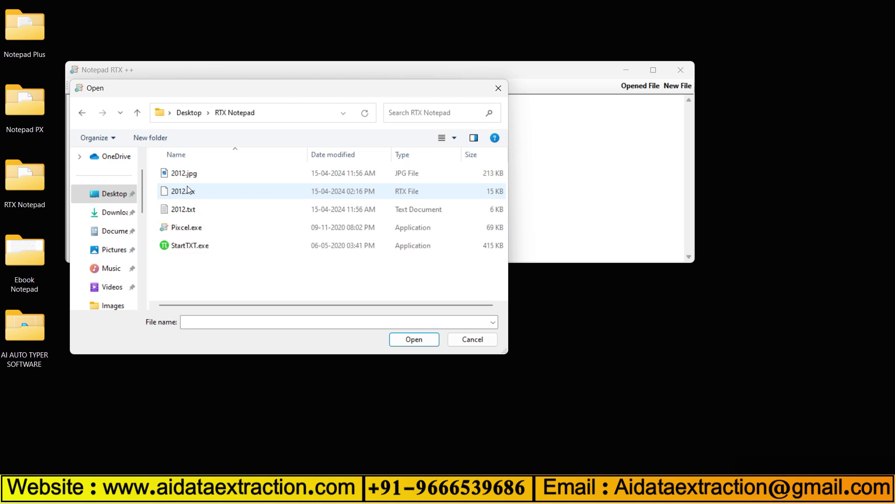
{"action": "left_click", "coordinate": [187, 189]}
{"action": "left_click", "coordinate": [415, 339]}
{"action": "mouse_move", "coordinate": [689, 109]}
{"action": "left_mouse_down"}
{"action": "mouse_move", "coordinate": [689, 201]}
{"action": "mouse_move", "coordinate": [673, 98]}
{"action": "left_mouse_up"}
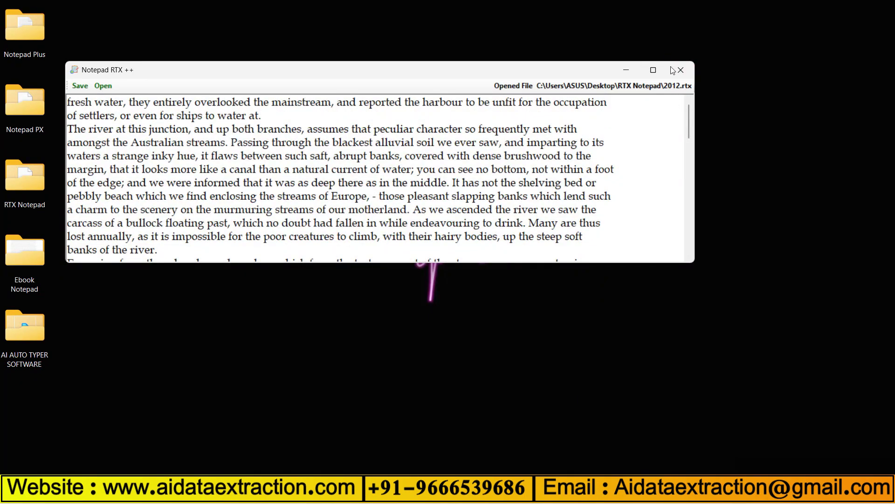
Close Notepad RTX ++, open the Ebook Notepad folder, and view 0001.jpg in Paint.
{"action": "left_click", "coordinate": [679, 70]}
{"action": "right_click", "coordinate": [20, 252]}
{"action": "left_click", "coordinate": [72, 103]}
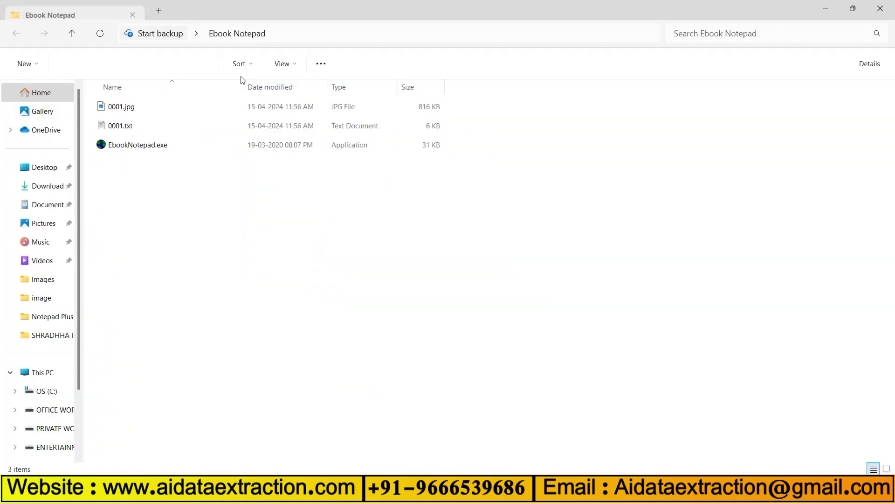
{"action": "right_click", "coordinate": [135, 148]}
{"action": "left_click", "coordinate": [132, 112]}
{"action": "right_click", "coordinate": [132, 109]}
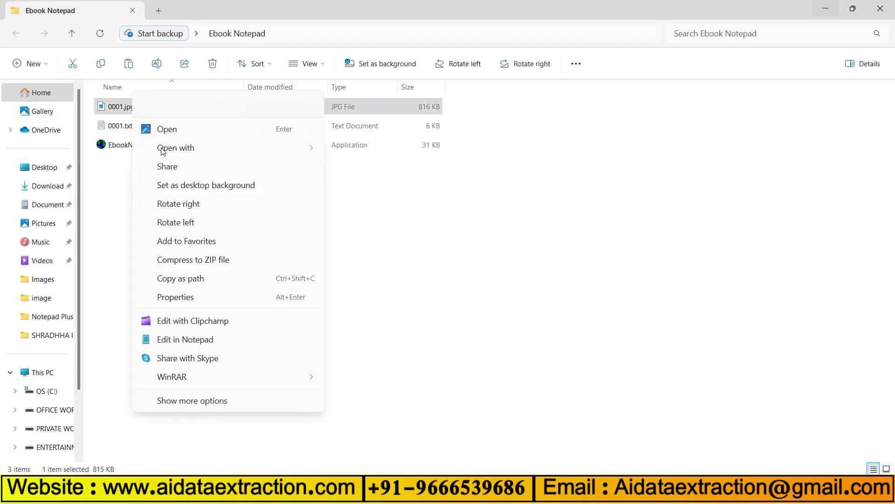
{"action": "mouse_move", "coordinate": [175, 148]}
{"action": "left_click", "coordinate": [360, 186]}
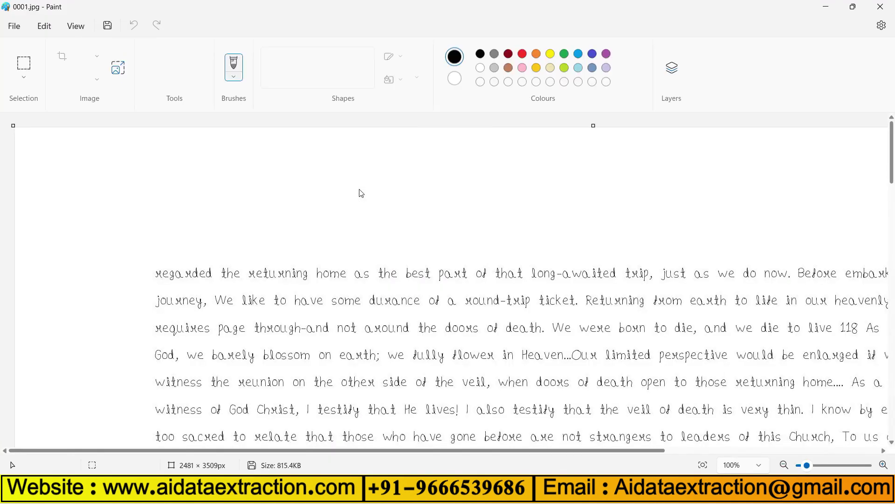
{"action": "scroll", "coordinate": [448, 280], "scroll_direction": "down", "scroll_amount": 15}
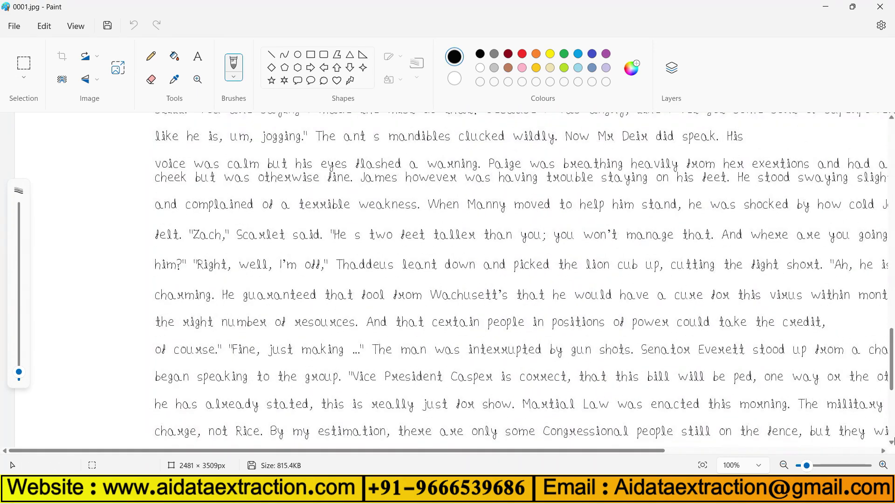
{"action": "scroll", "coordinate": [448, 281], "scroll_direction": "down", "scroll_amount": 5}
{"action": "scroll", "coordinate": [448, 280], "scroll_direction": "down", "scroll_amount": 5}
{"action": "scroll", "coordinate": [448, 280], "scroll_direction": "down", "scroll_amount": 5}
{"action": "scroll", "coordinate": [448, 280], "scroll_direction": "down", "scroll_amount": 5}
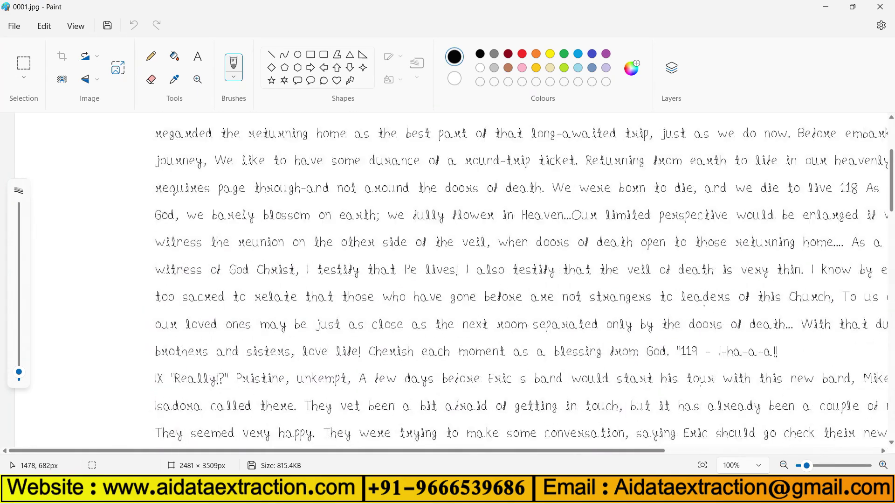
{"action": "scroll", "coordinate": [448, 280], "scroll_direction": "down", "scroll_amount": 1}
{"action": "scroll", "coordinate": [622, 421], "scroll_direction": "right", "scroll_amount": 3}
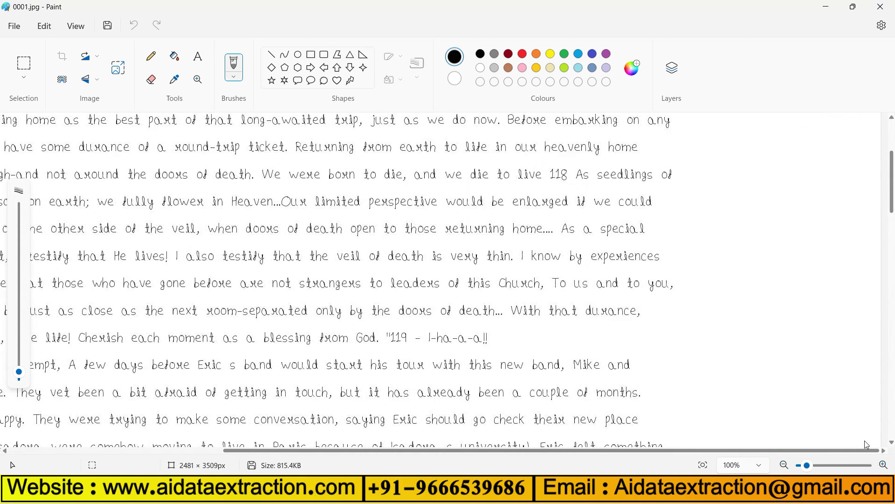
{"action": "scroll", "coordinate": [622, 419], "scroll_direction": "left", "scroll_amount": 3}
Close the image and preview 0001.txt in Notepad.
{"action": "left_click", "coordinate": [880, 6]}
{"action": "key", "text": "Down"}
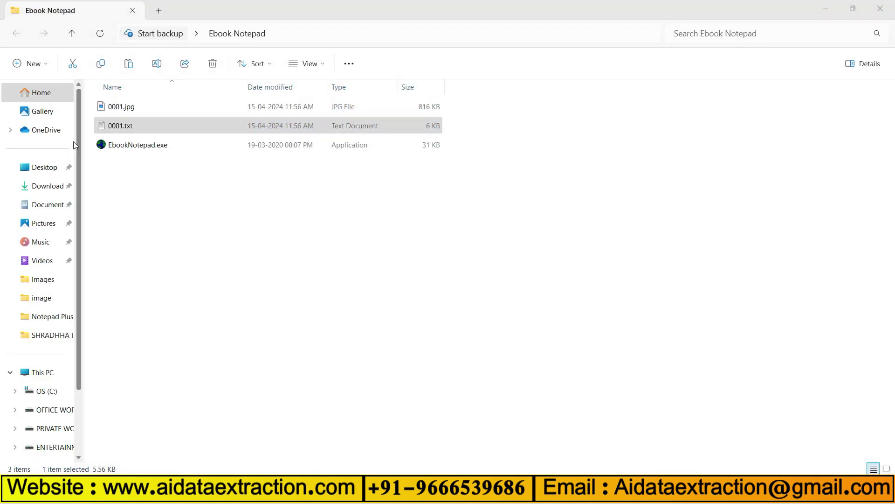
{"action": "right_click", "coordinate": [123, 128]}
{"action": "mouse_move", "coordinate": [167, 183]}
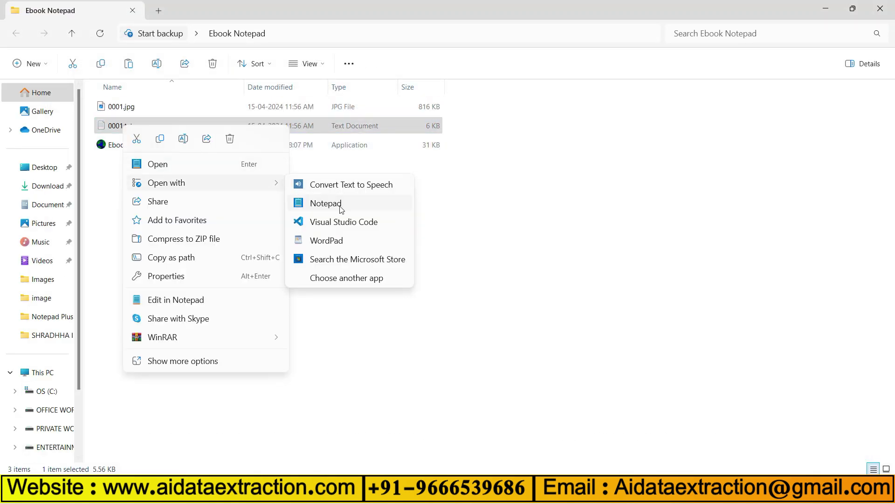
{"action": "left_click", "coordinate": [341, 209]}
{"action": "left_click", "coordinate": [733, 52]}
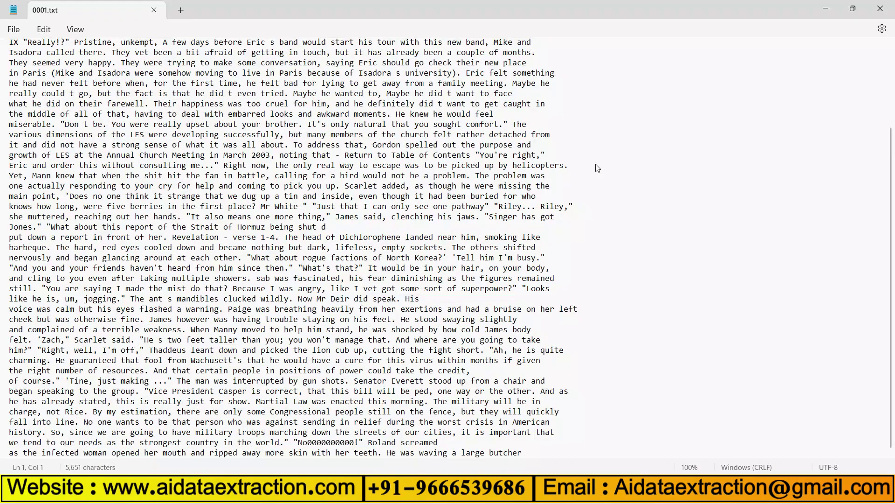
{"action": "key", "text": "alt+F4"}
Launch EbookNotepad.exe and restore its window to a smaller size.
{"action": "right_click", "coordinate": [154, 145]}
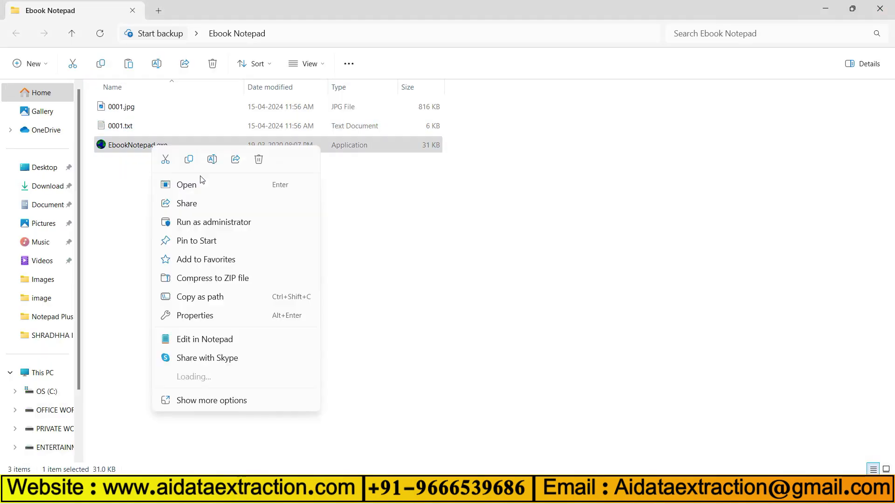
{"action": "left_click", "coordinate": [185, 184]}
{"action": "left_click", "coordinate": [853, 7]}
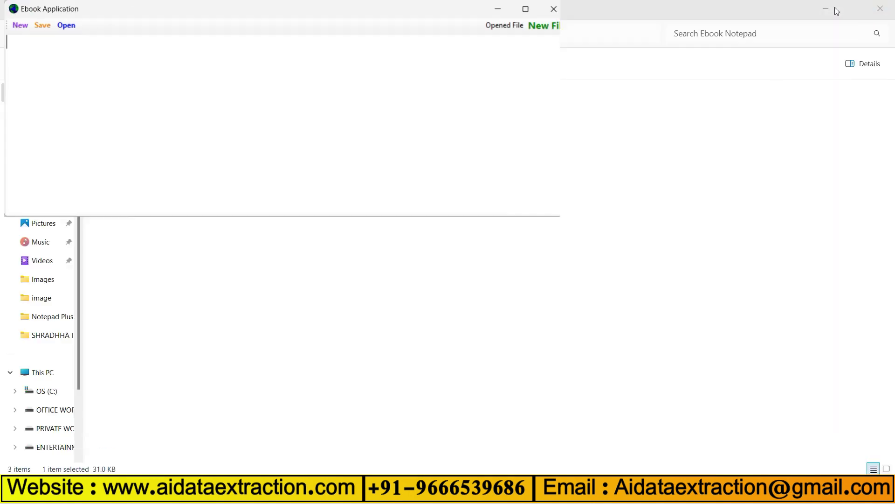
{"action": "left_click_drag", "start_coordinate": [482, 51], "coordinate": [532, 89]}
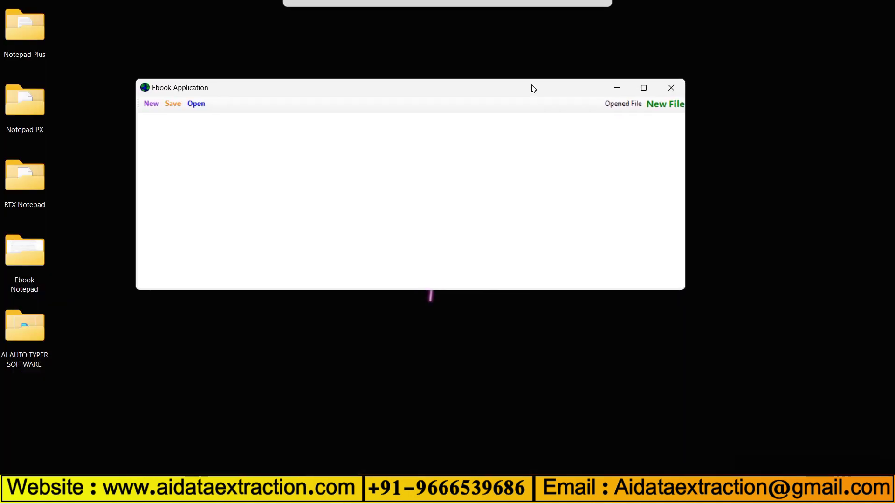
Launch AI Auto Typer from the AI AUTO TYPER SOFTWARE folder and move it right.
{"action": "right_click", "coordinate": [15, 335]}
{"action": "left_click", "coordinate": [66, 184]}
{"action": "left_click", "coordinate": [154, 108]}
{"action": "right_click", "coordinate": [154, 109]}
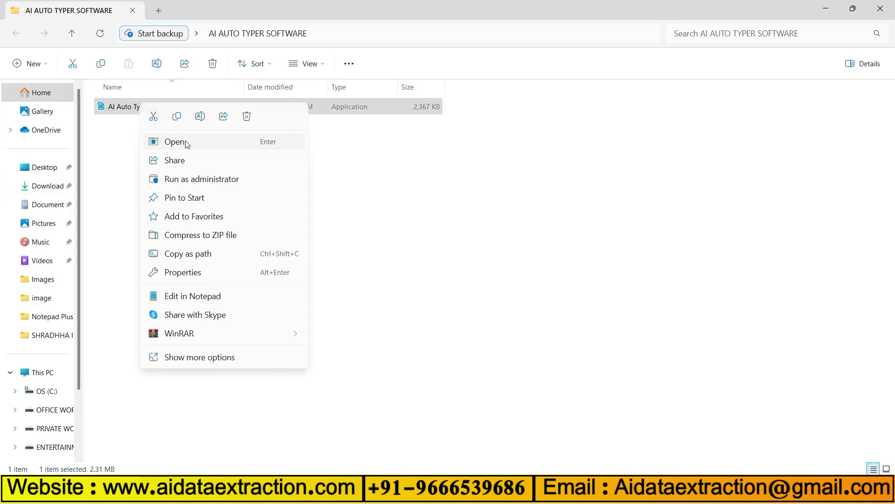
{"action": "left_click", "coordinate": [176, 144]}
{"action": "mouse_move", "coordinate": [66, 42]}
{"action": "left_mouse_down"}
{"action": "mouse_move", "coordinate": [742, 95]}
{"action": "mouse_move", "coordinate": [757, 86]}
{"action": "left_mouse_up"}
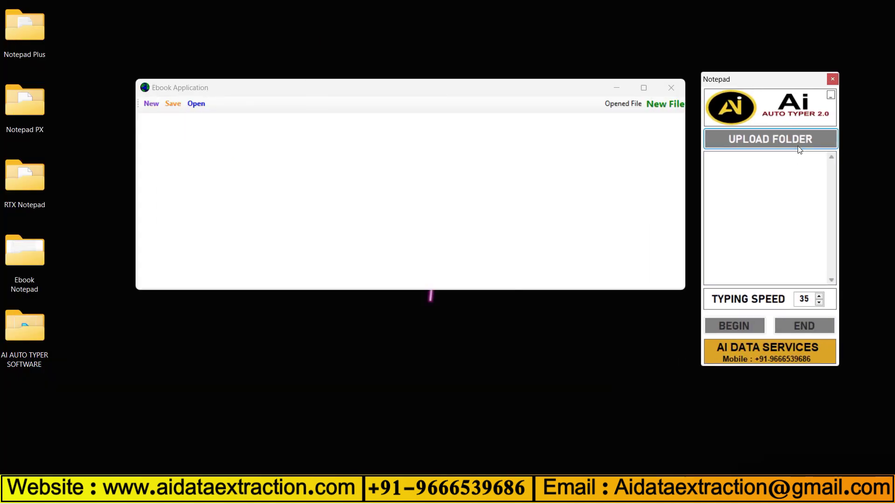
Choose Desktop > Ebook Notepad as the source and type it into the Ebook Application.
{"action": "left_click", "coordinate": [770, 139]}
{"action": "double_click", "coordinate": [407, 248]}
{"action": "left_click", "coordinate": [419, 270]}
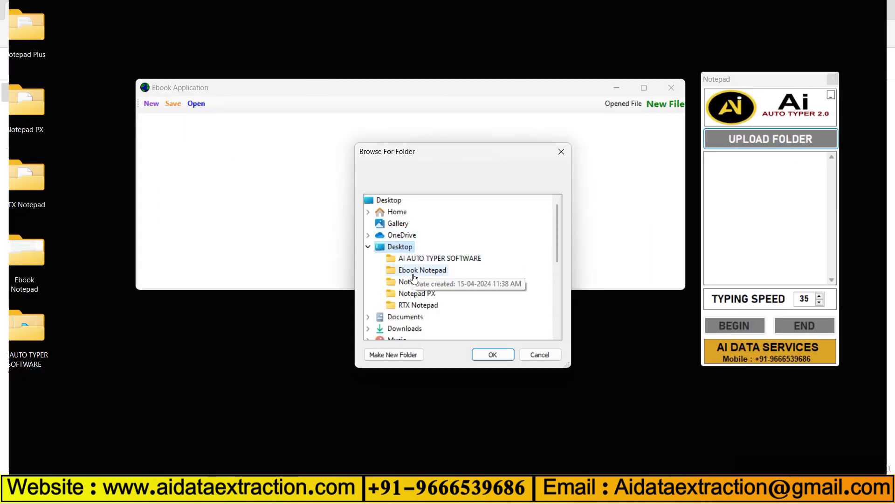
{"action": "key", "text": "Return"}
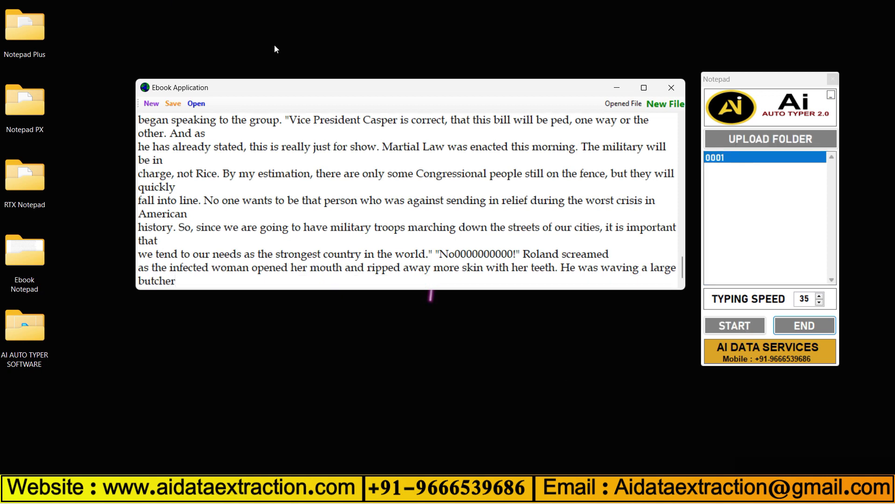
Save the typed story as 0001.dxt in Ebook Notepad and close both windows.
{"action": "left_click", "coordinate": [176, 102]}
{"action": "left_click", "coordinate": [185, 211]}
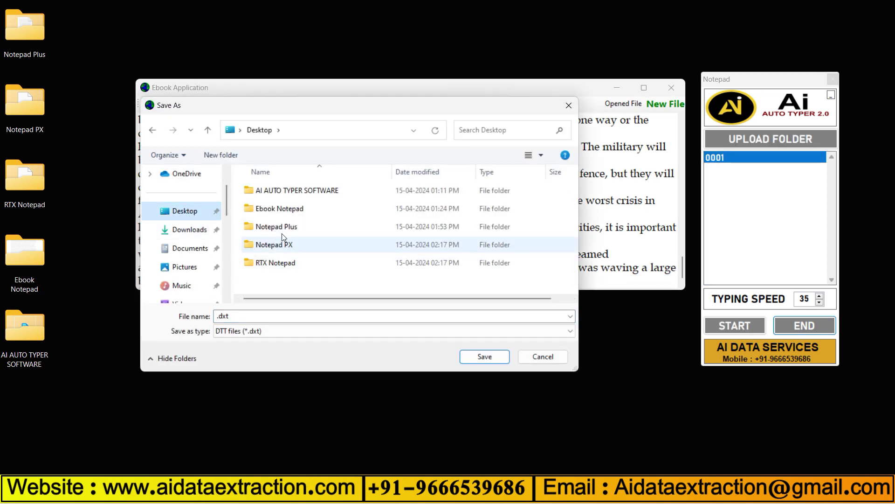
{"action": "double_click", "coordinate": [280, 209]}
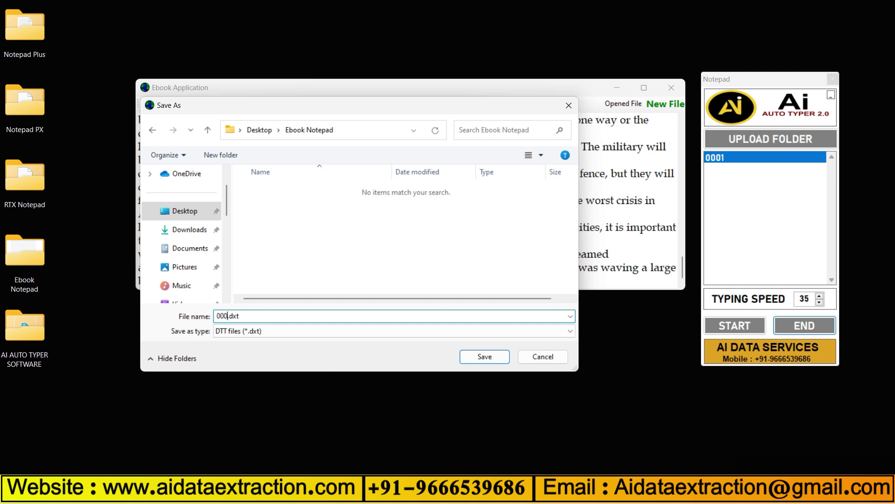
{"action": "left_click", "coordinate": [485, 356]}
{"action": "left_click", "coordinate": [504, 278]}
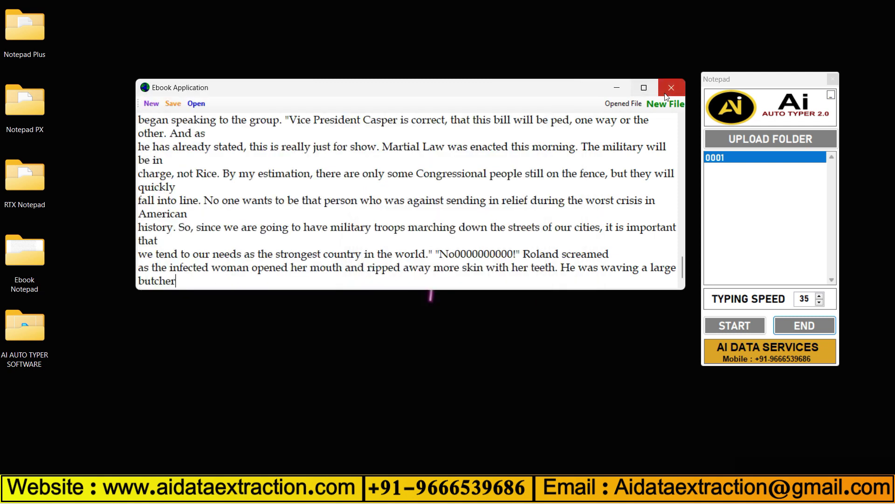
{"action": "left_click", "coordinate": [672, 88]}
{"action": "left_click", "coordinate": [833, 79]}
Launch the Ebook Application from EbookNotepad.exe in the Ebook Notepad folder.
{"action": "right_click", "coordinate": [31, 259]}
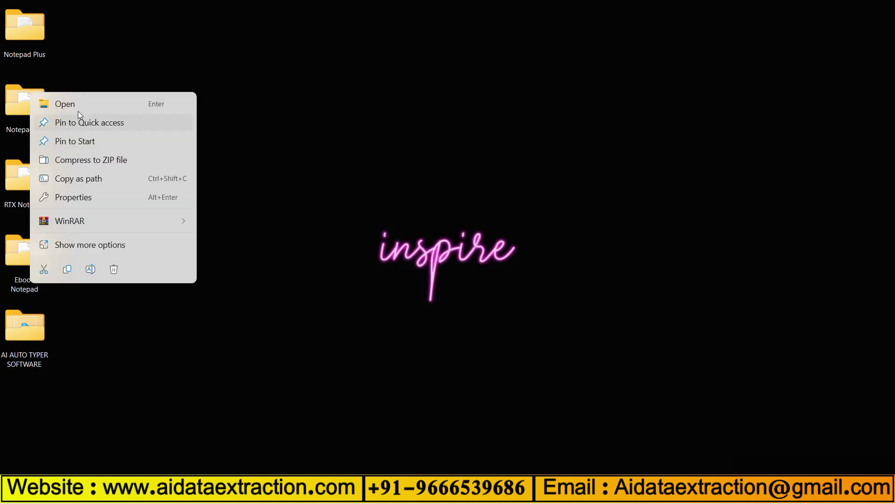
{"action": "left_click", "coordinate": [70, 103]}
{"action": "left_click", "coordinate": [120, 163]}
{"action": "right_click", "coordinate": [121, 163]}
{"action": "left_click", "coordinate": [169, 194]}
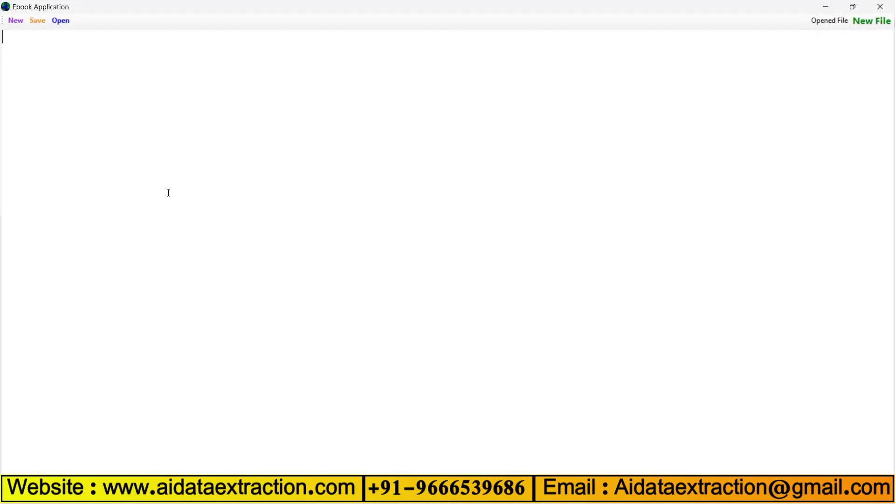
Load the saved 0001.dxt file into the Ebook Application editor.
{"action": "left_click", "coordinate": [60, 21]}
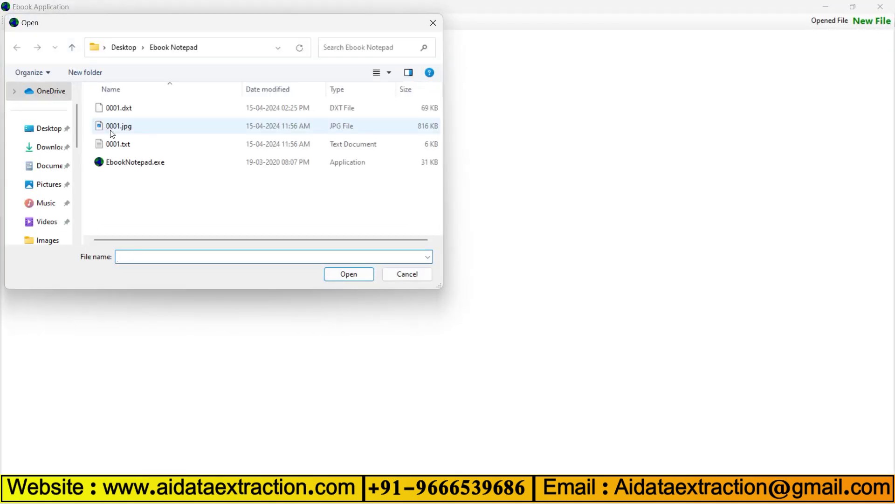
{"action": "left_click", "coordinate": [119, 108]}
{"action": "left_click", "coordinate": [356, 279]}
{"action": "scroll", "coordinate": [359, 278], "scroll_direction": "down", "scroll_amount": 6}
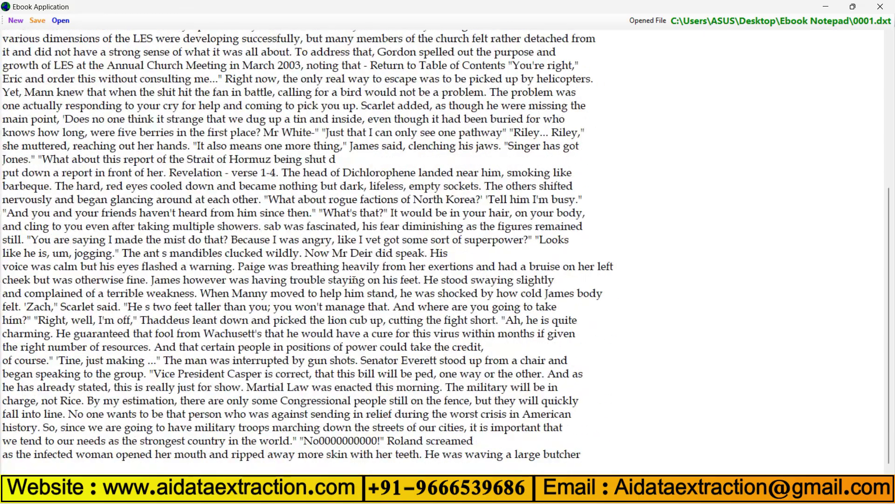
{"action": "scroll", "coordinate": [354, 279], "scroll_direction": "up", "scroll_amount": 6}
{"action": "scroll", "coordinate": [350, 280], "scroll_direction": "down", "scroll_amount": 6}
{"action": "scroll", "coordinate": [347, 281], "scroll_direction": "up", "scroll_amount": 6}
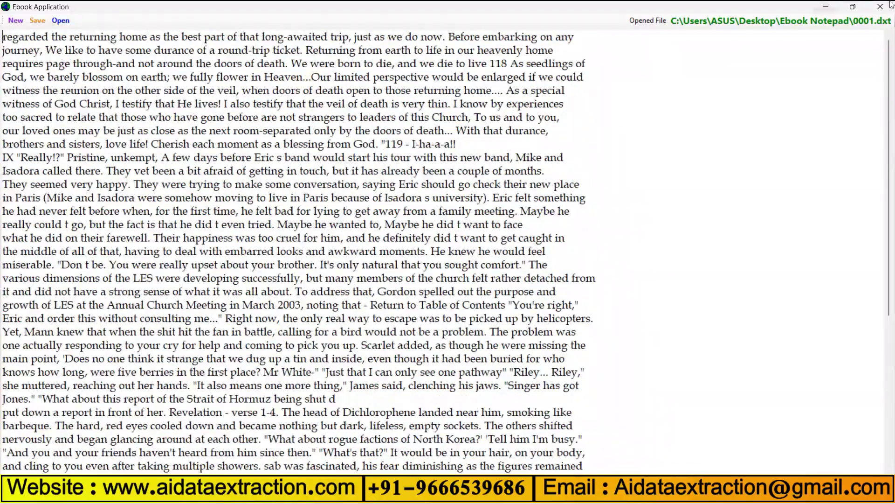